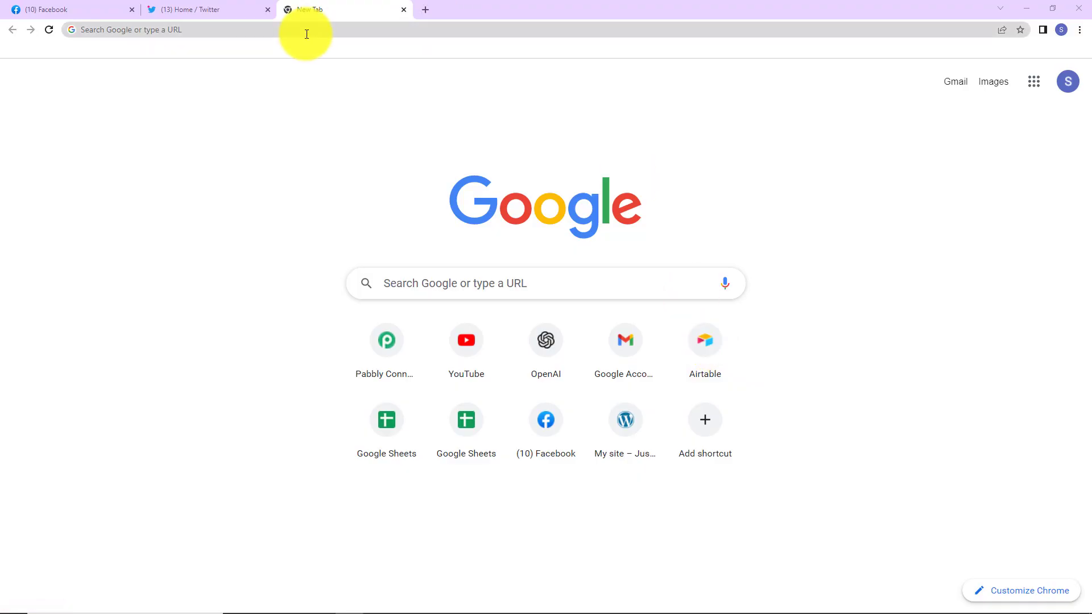
Step: Go to pabbly.com/apps and access Pabbly Connect
left_click(305, 30)
type("pabbly.com/apps")
key("Return")
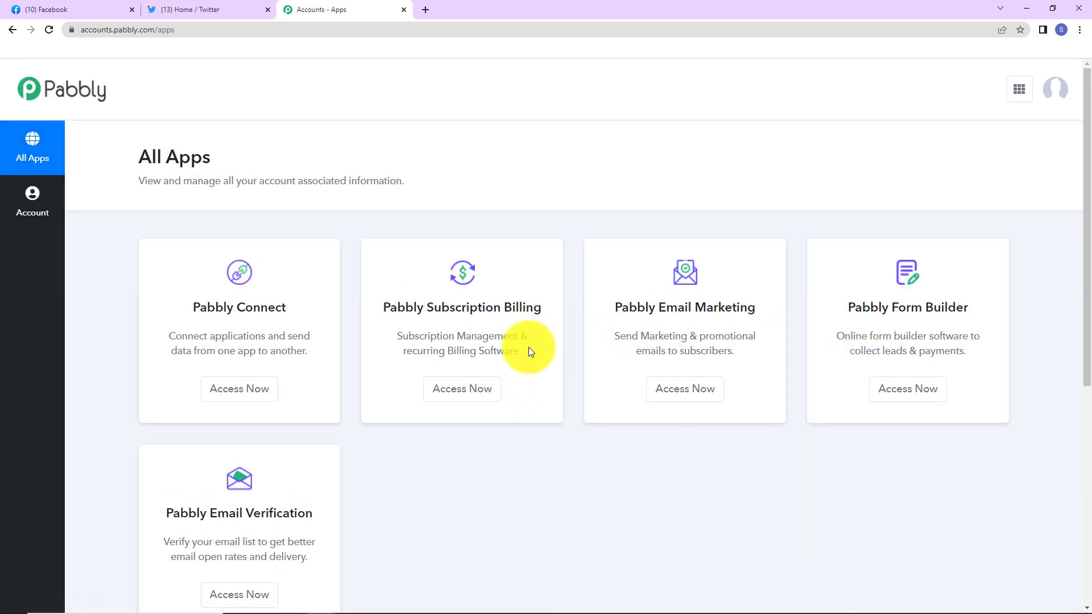
left_click(239, 393)
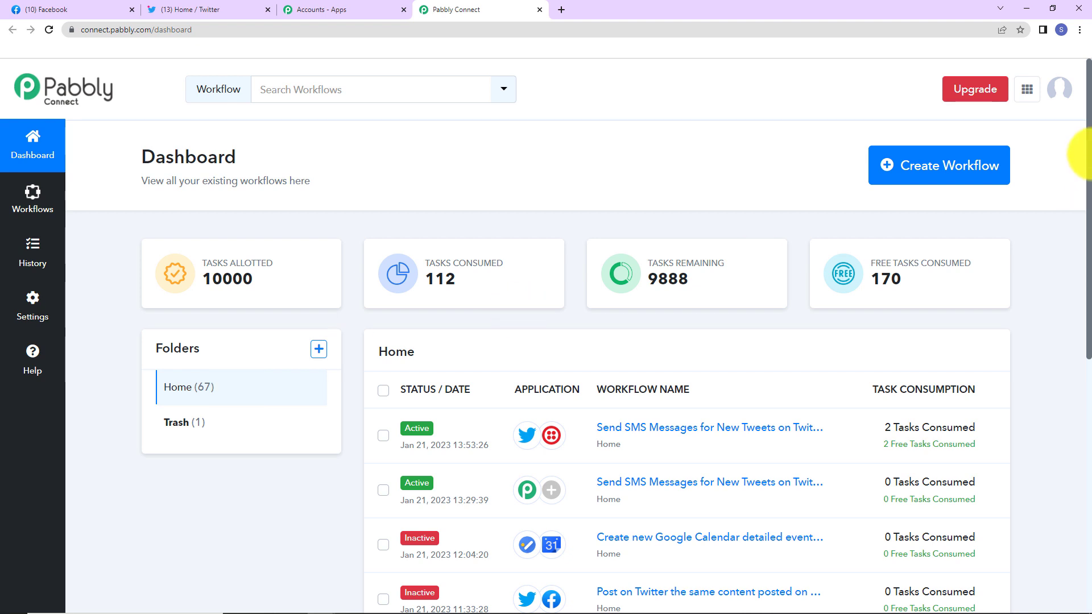
Step: Create a new workflow named "Post on Twitter the Same Content Posted on Facebook"
left_click(949, 170)
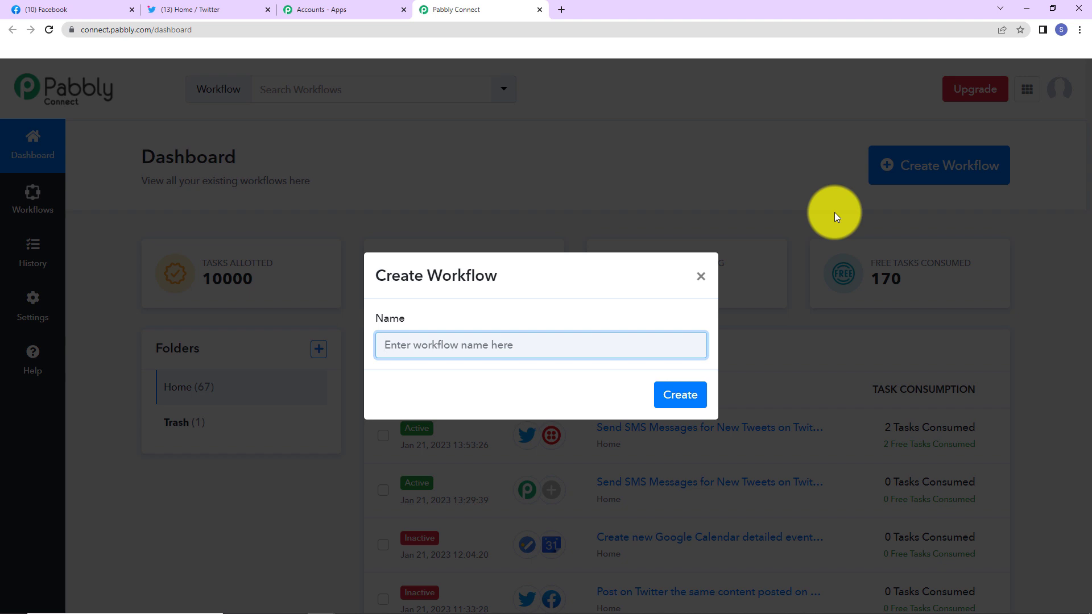
type("Post on Twitter the Same Content Posted on Facebook")
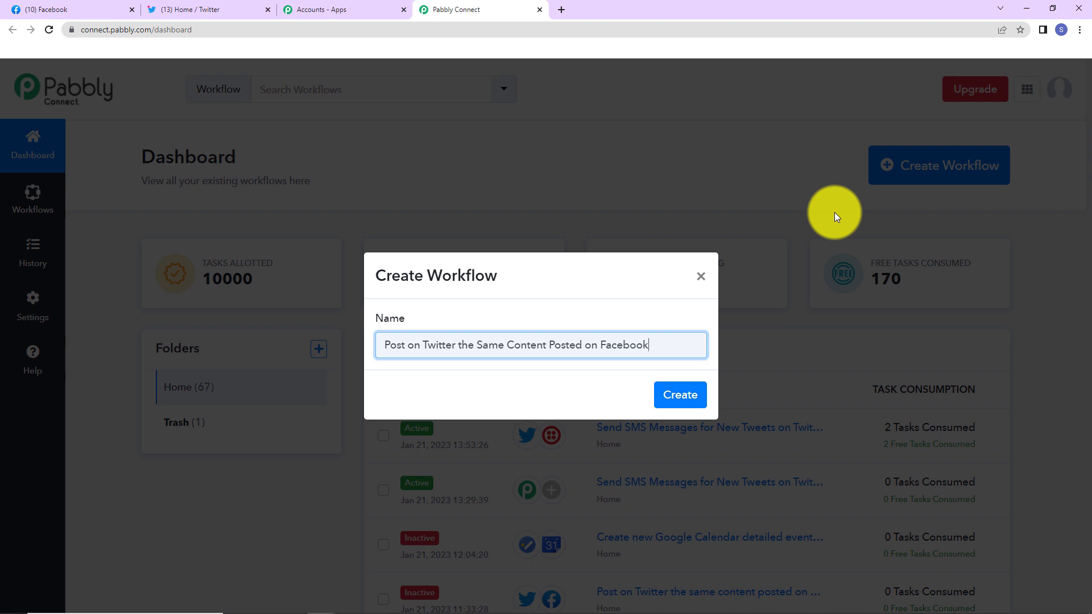
left_click(683, 397)
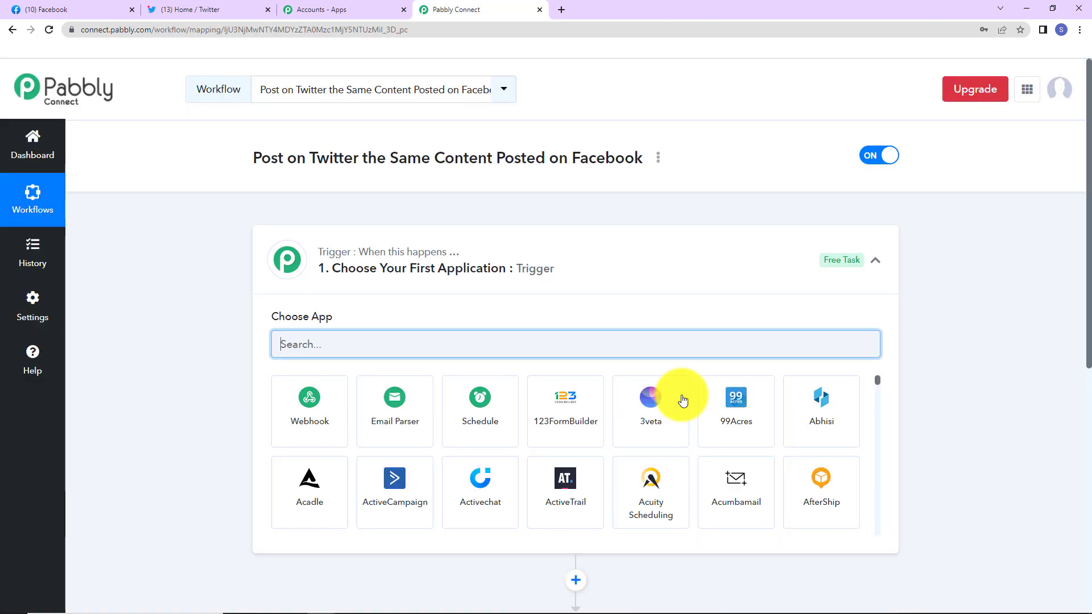
Step: Set the workflow's trigger application to Facebook Pages with New Post as the trigger event
scroll(597, 268, "down", 2)
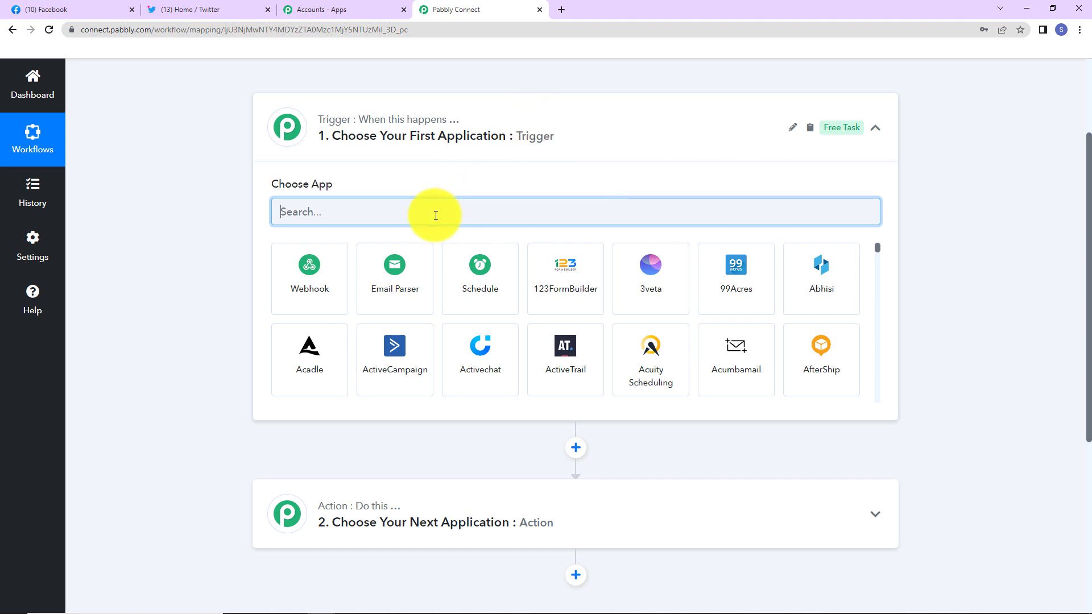
type("faceboo")
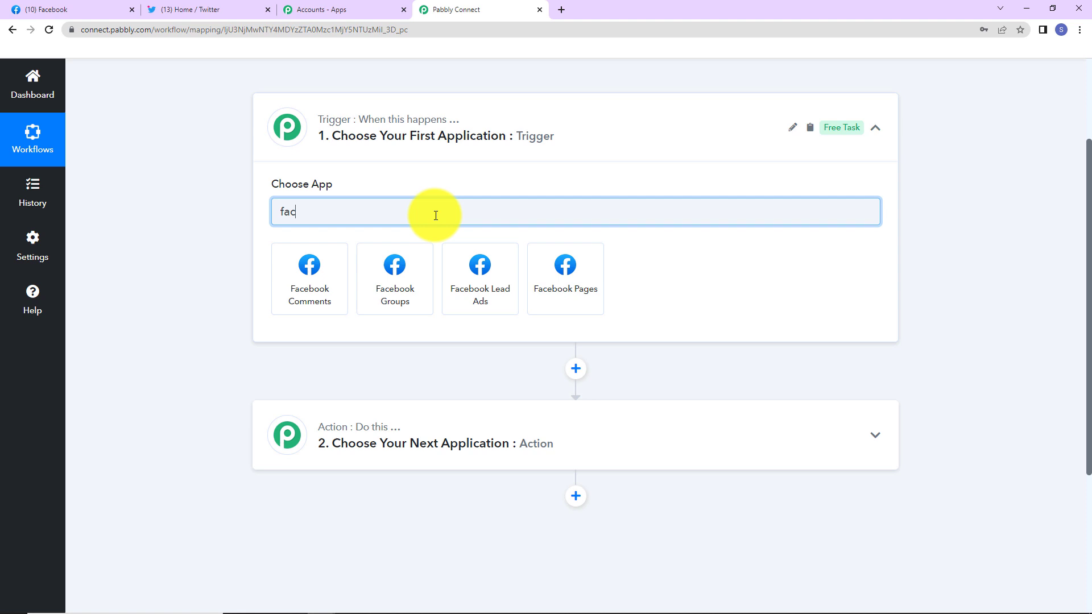
type("k")
left_click(560, 305)
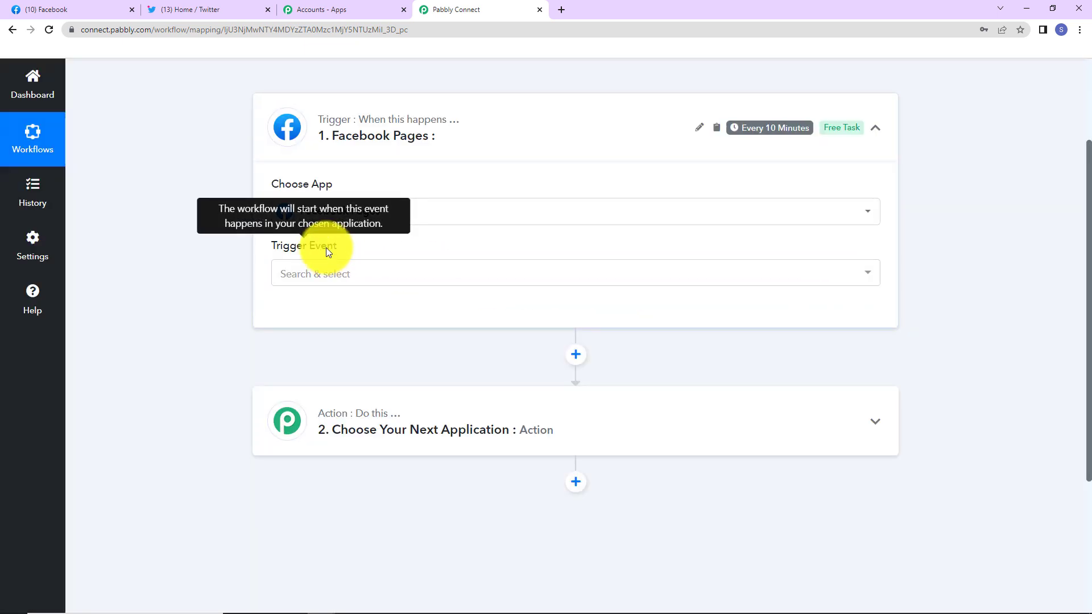
left_click(325, 274)
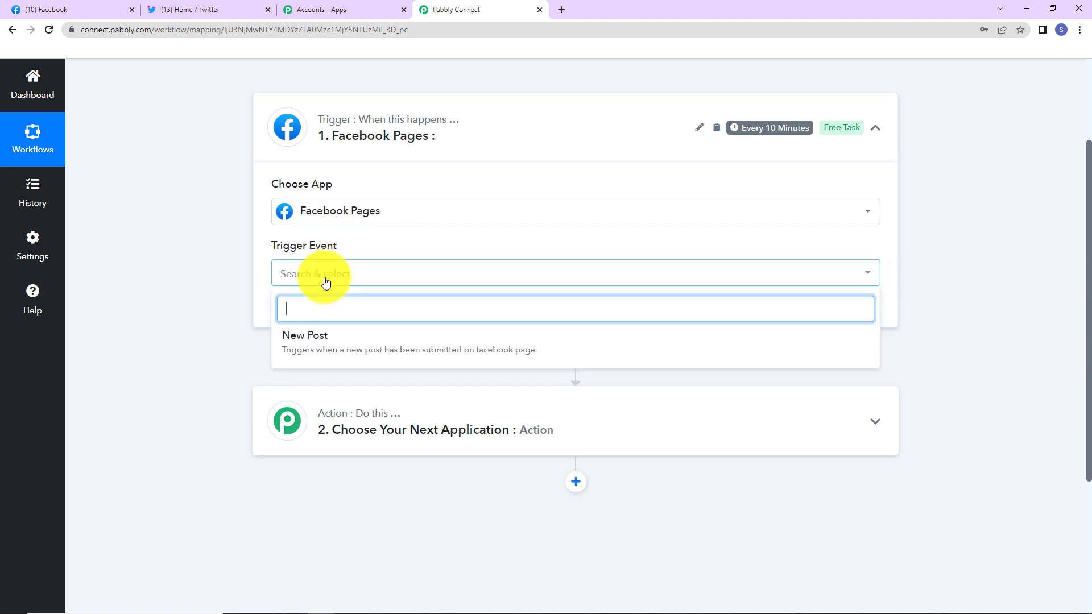
left_click(328, 348)
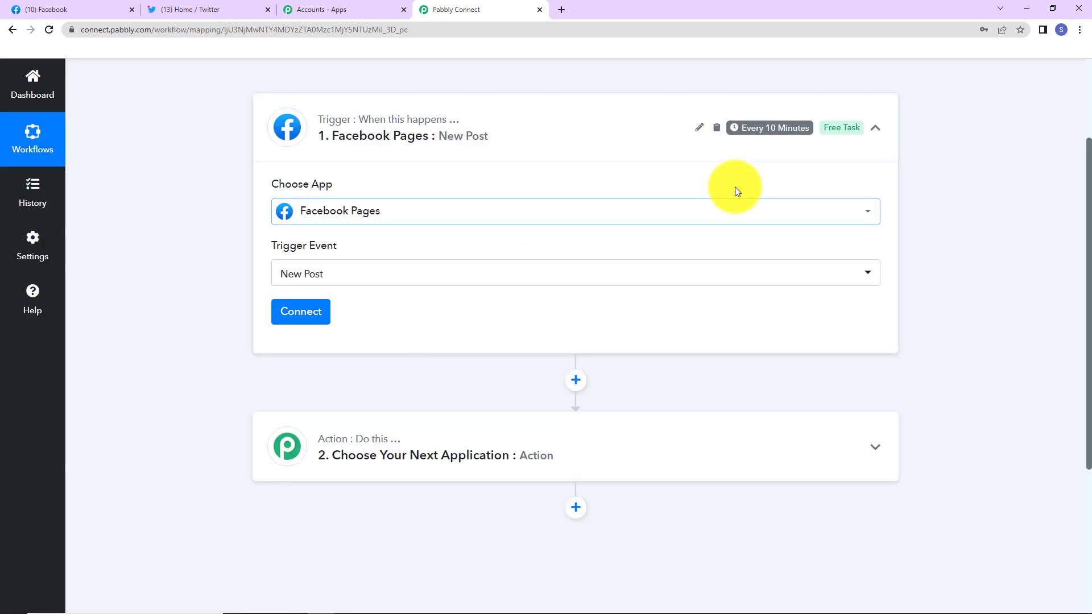
mouse_move(792, 134)
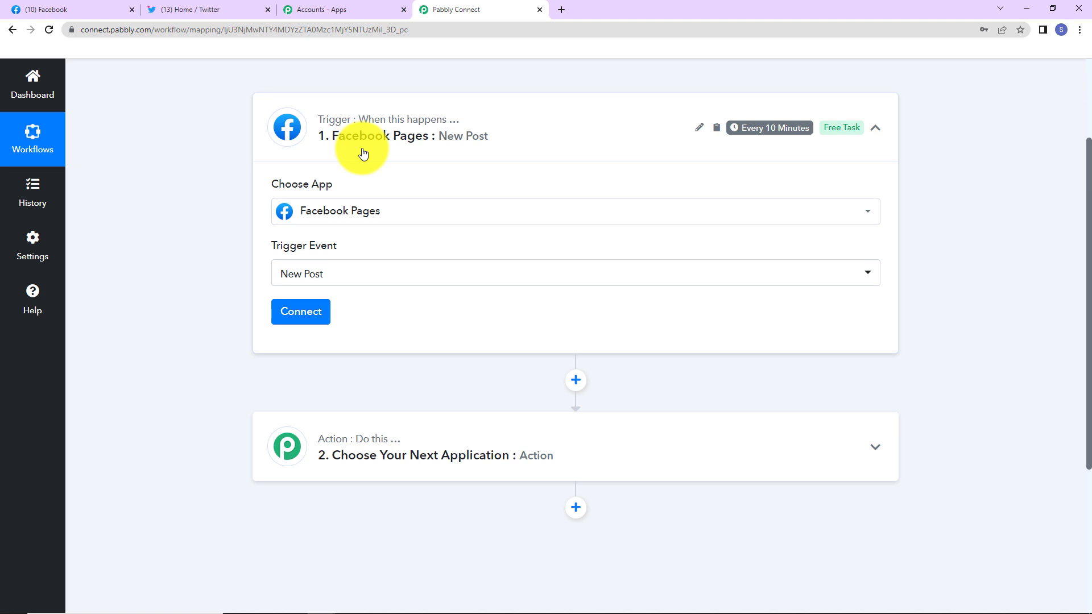
Step: Connect the trigger through a new Facebook Pages connection, authorizing it with the previously linked account's settings
left_click(312, 311)
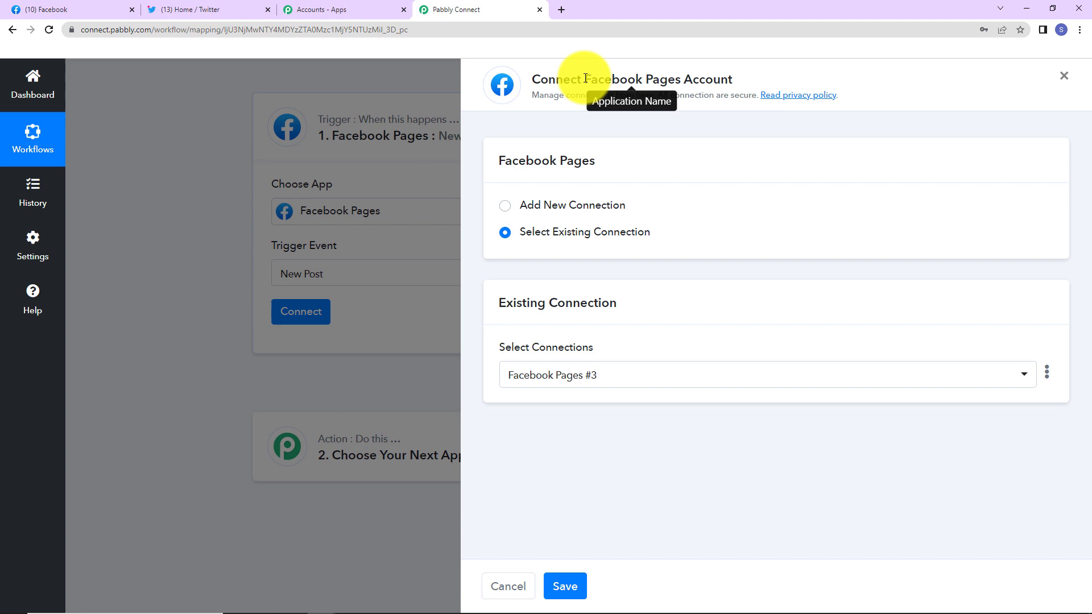
left_click_drag(584, 80, 758, 86)
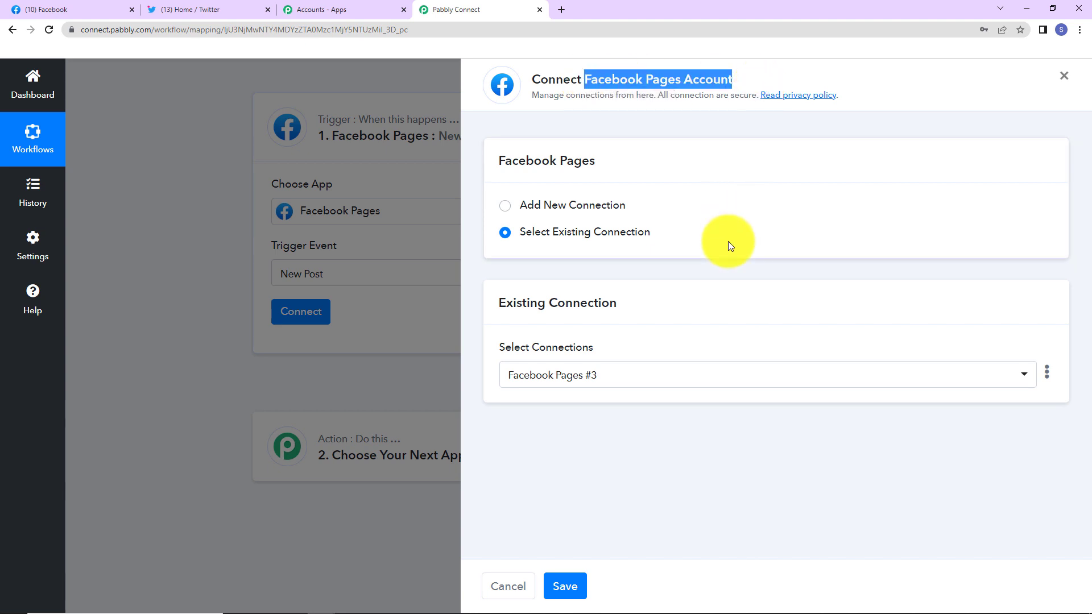
left_click(506, 209)
left_click(585, 356)
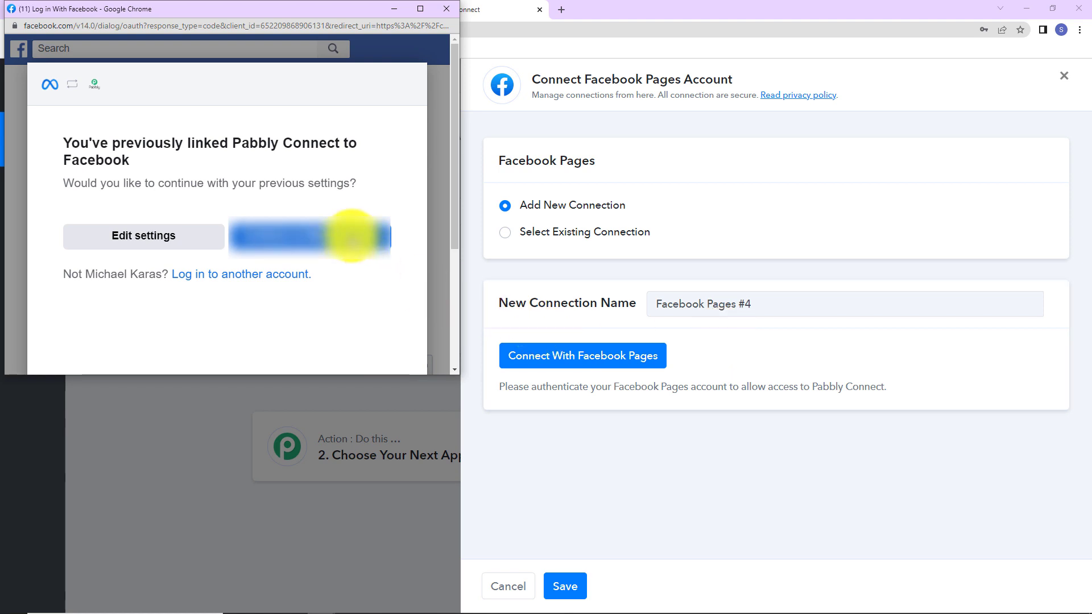
left_click(354, 237)
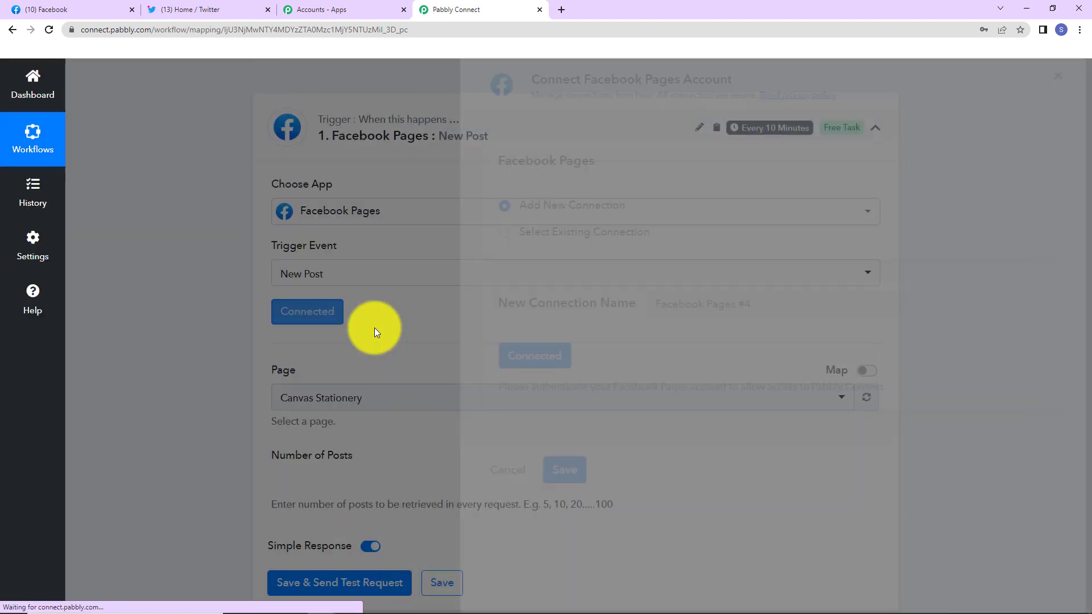
Step: Switch to Facebook and open the Ayush Herbal Store page from the managed pages
scroll(375, 328, "down", 2)
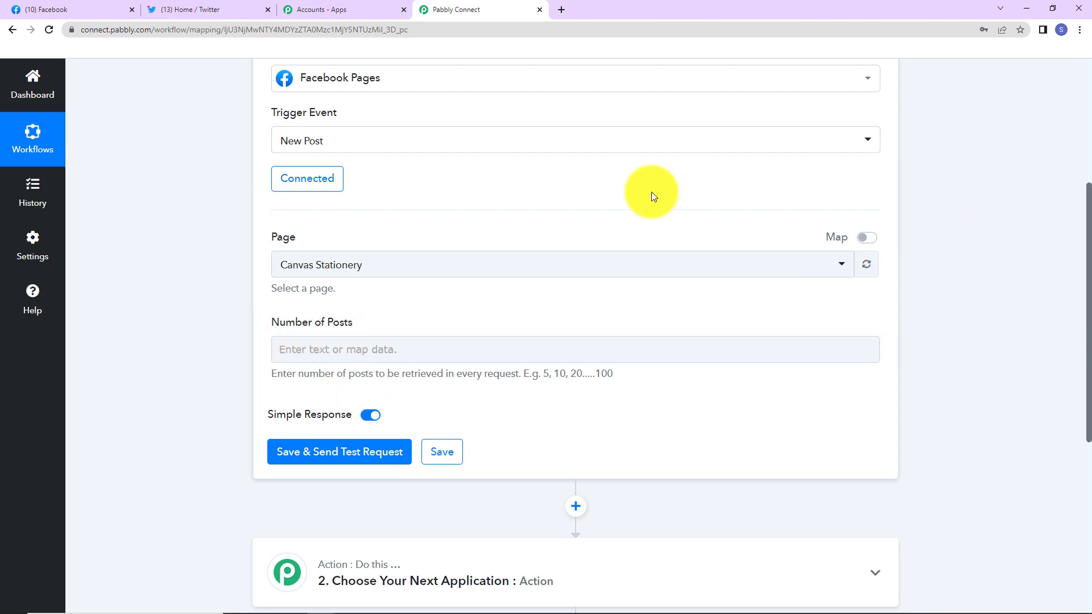
left_click(87, 5)
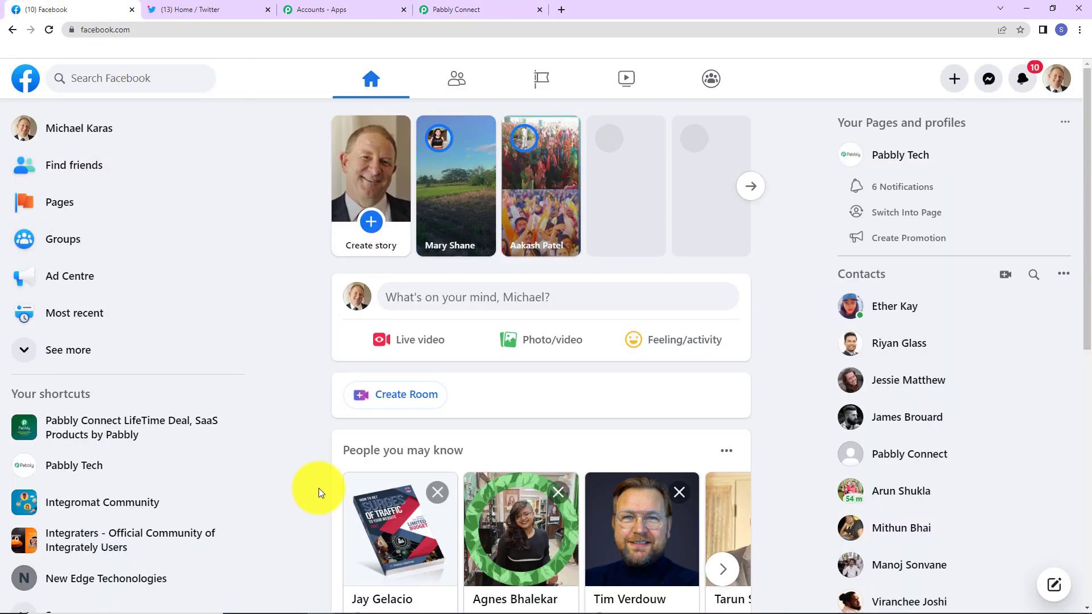
left_click(544, 90)
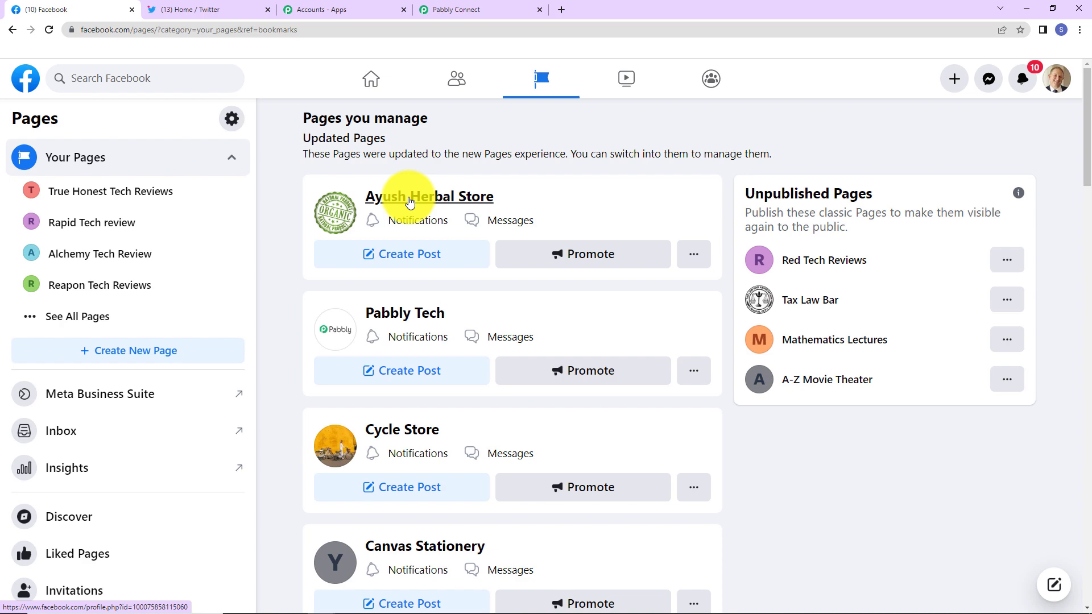
left_click(409, 202)
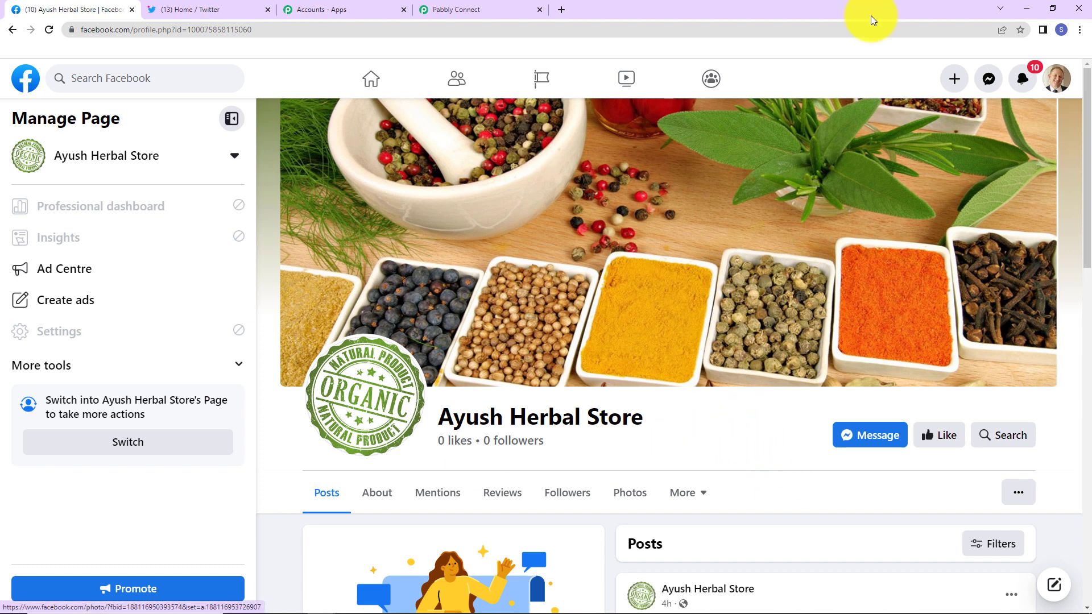
Step: Return to Pabbly Connect and set the trigger's page to Ayush Herbal Store
left_click(450, 10)
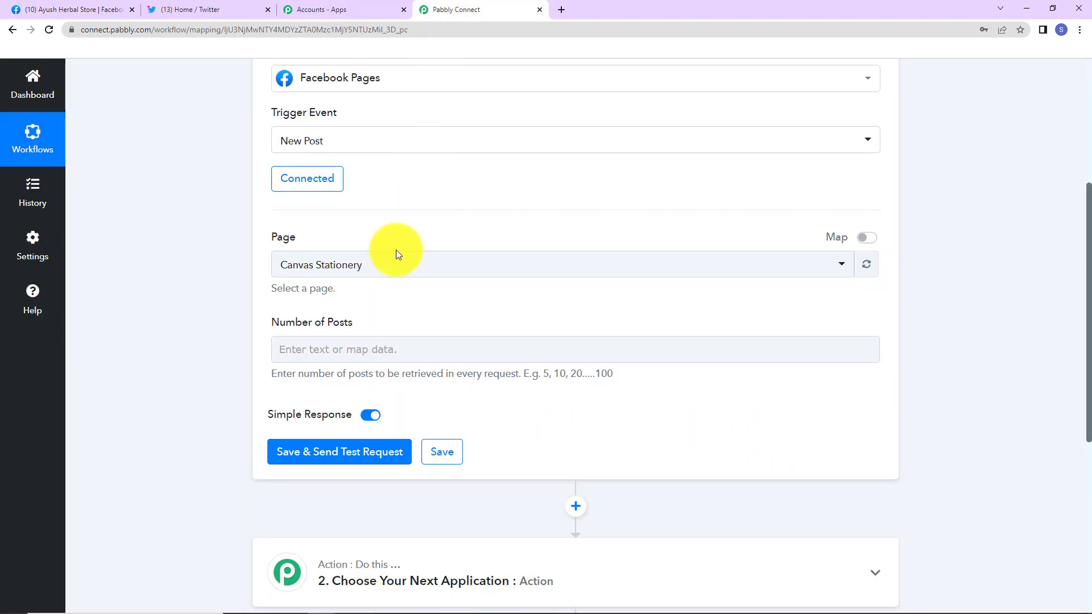
left_click(392, 263)
type("ayu")
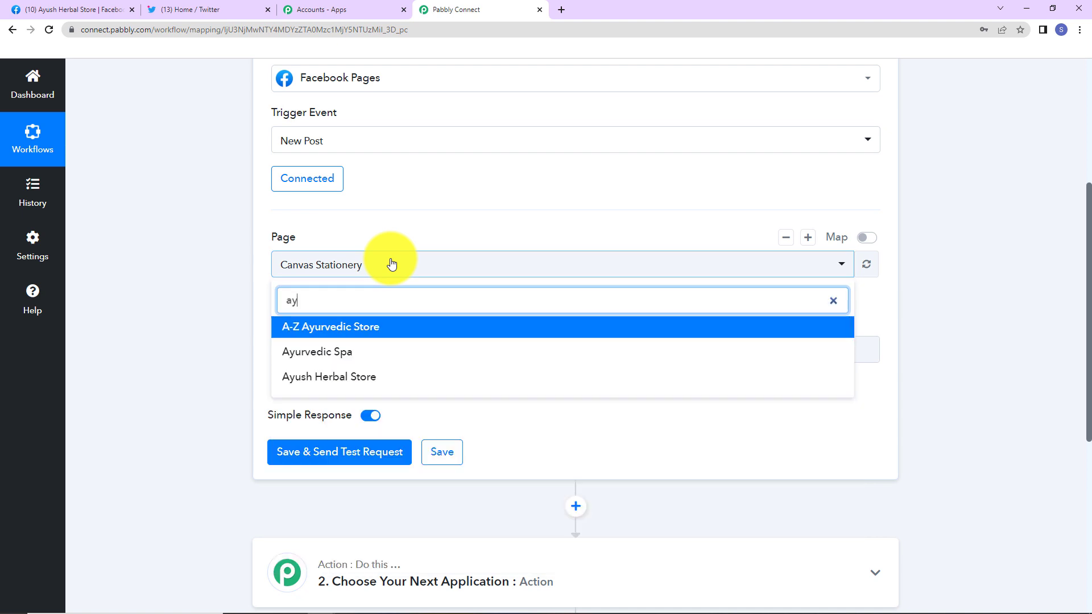
left_click(362, 377)
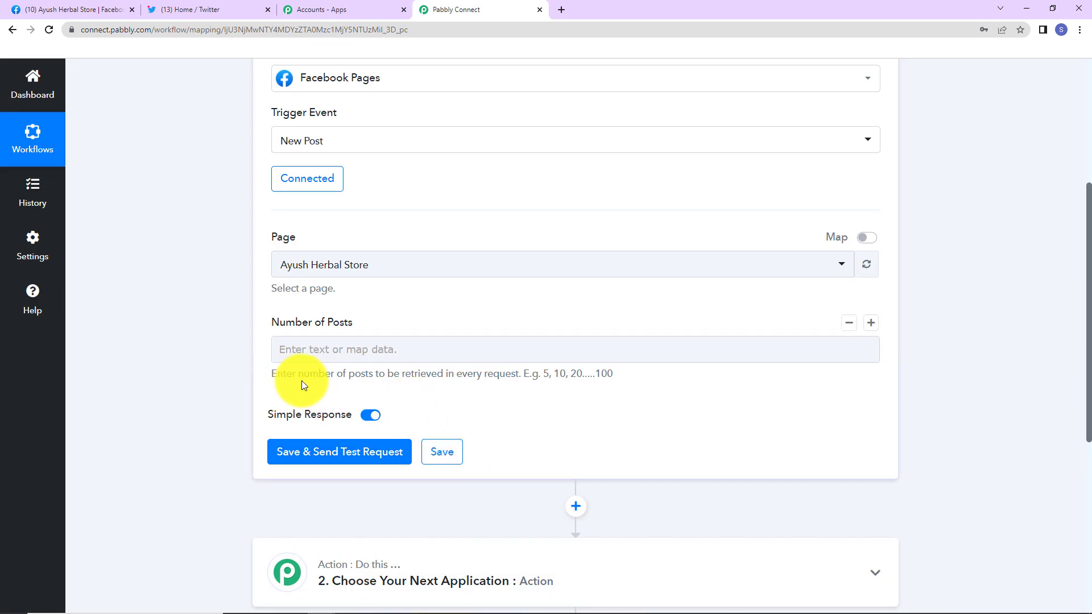
Step: Set the number of posts to 1, then save the trigger and send a test request
left_click(322, 351)
type("1")
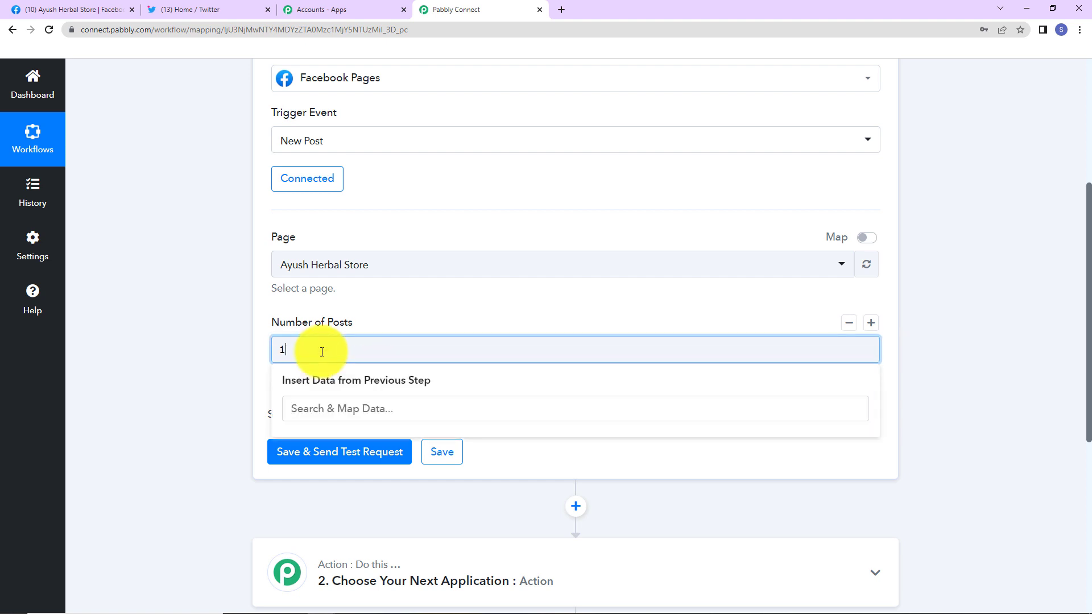
left_click(322, 451)
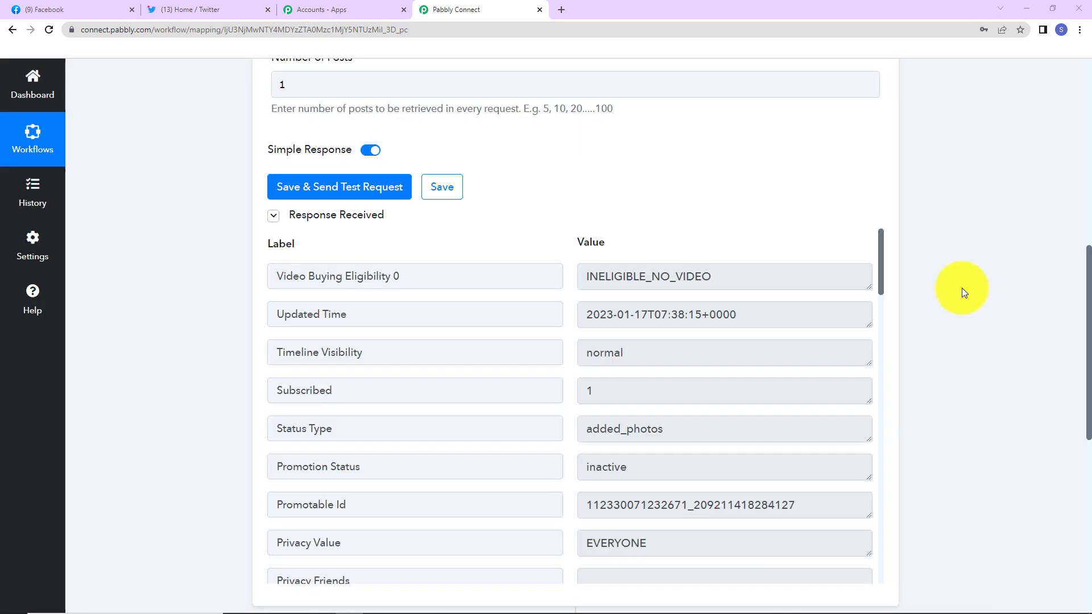
left_click_drag(879, 244, 884, 332)
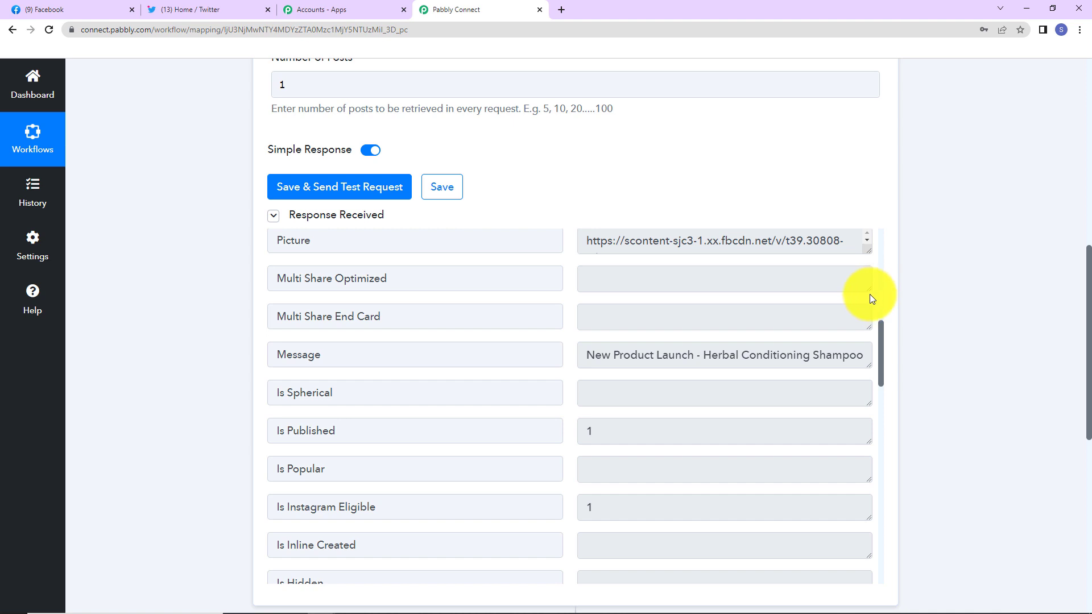
Step: Go back to Facebook and switch into the Ayush Herbal Store profile from the managed pages
left_click(97, 7)
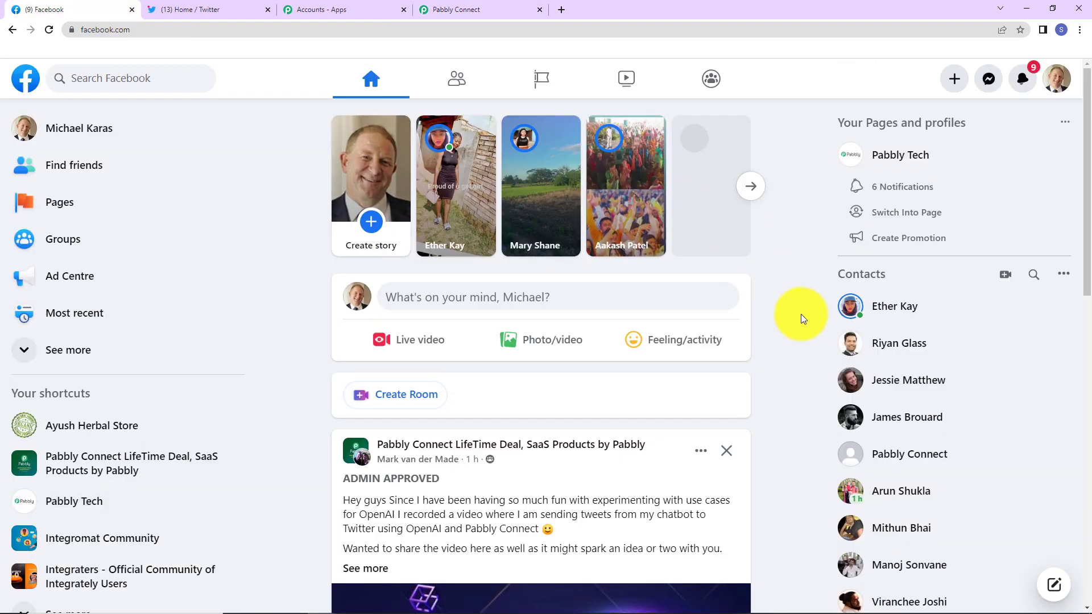
left_click(531, 80)
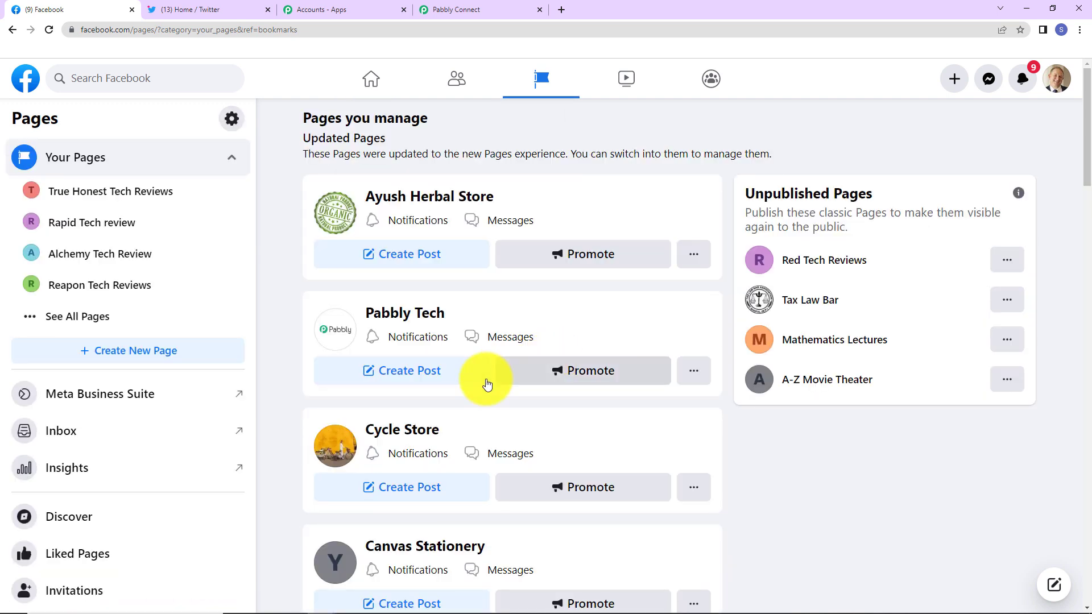
left_click(393, 255)
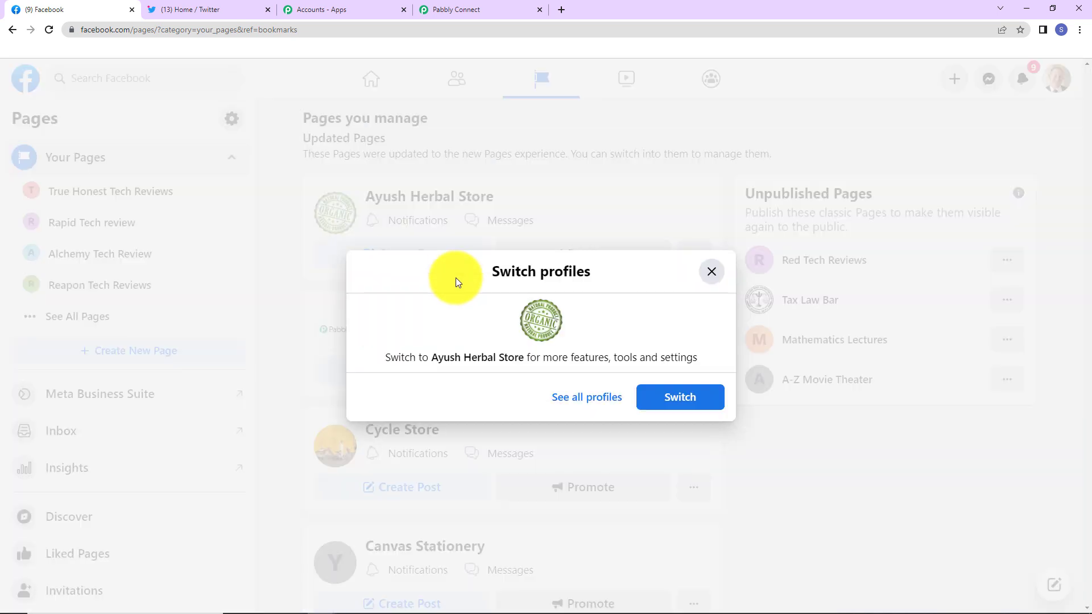
left_click(676, 397)
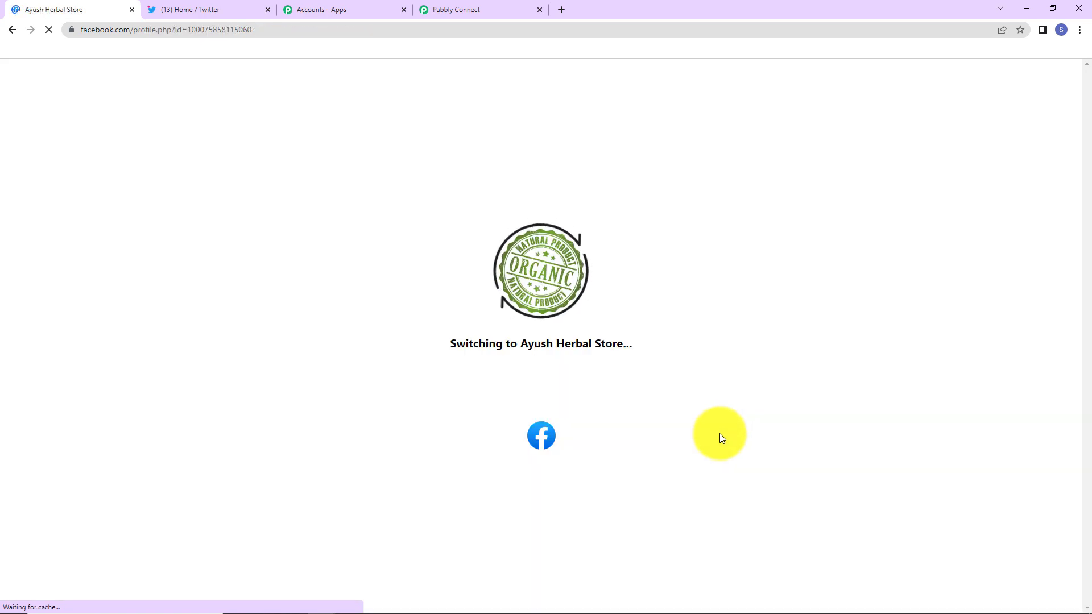
Step: Examine the most recent post on the Ayush Herbal Store page, closing the post composer without writing anything
scroll(719, 430, "down", 3)
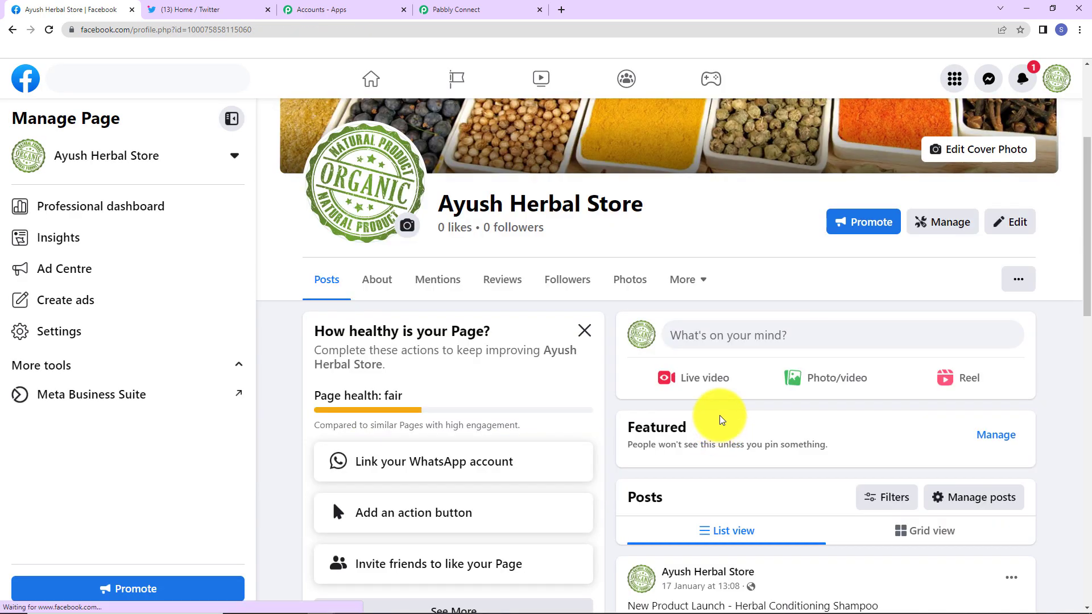
left_click(726, 375)
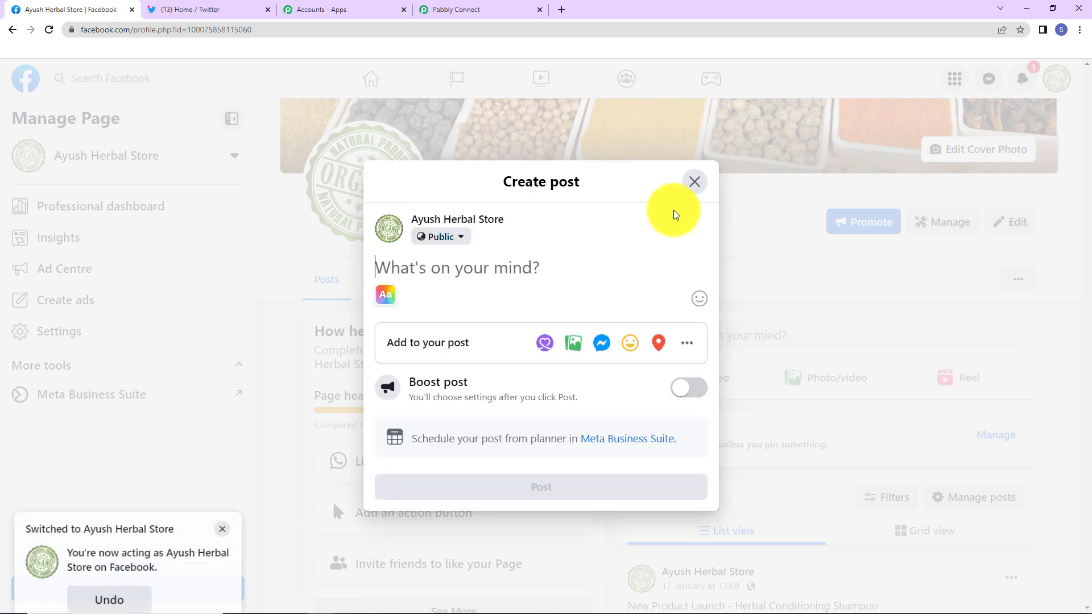
left_click(693, 182)
scroll(847, 366, "down", 6)
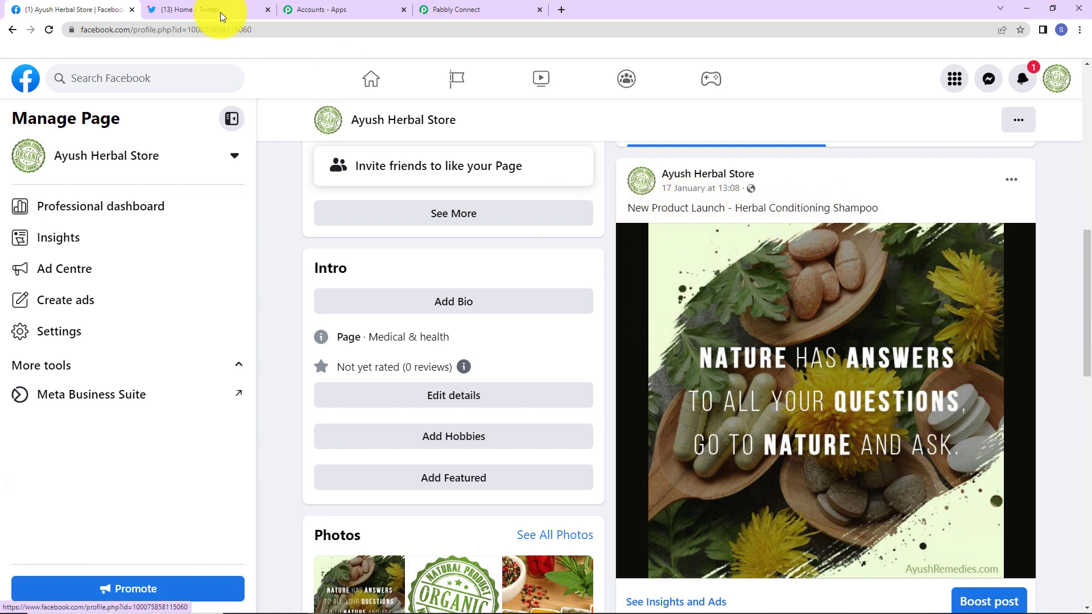
Step: Return to Pabbly Connect and examine the Message value and following fields in the trigger's test response
left_click(482, 12)
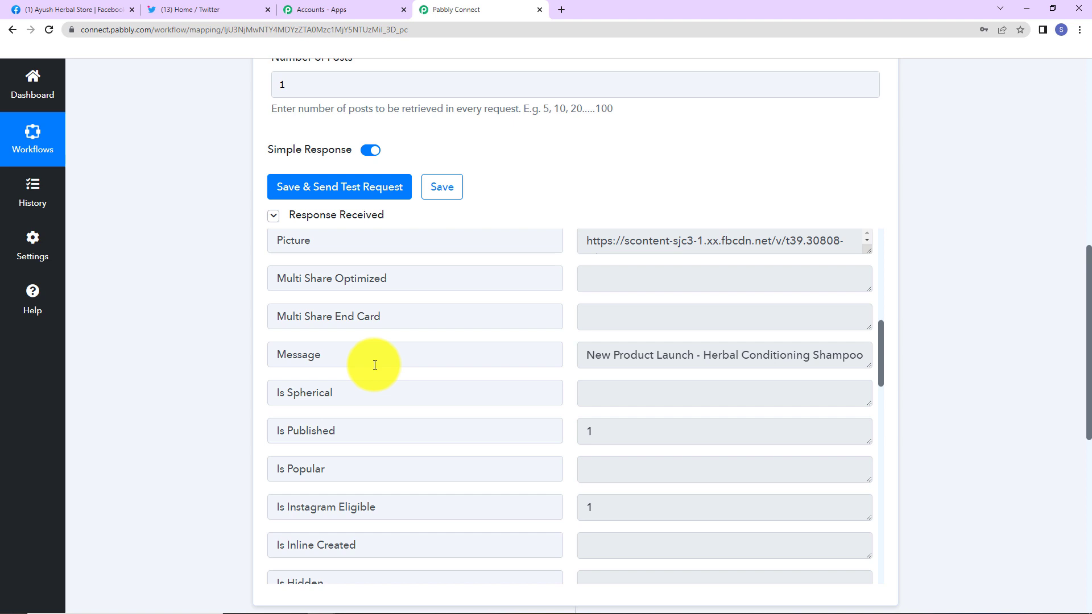
left_click_drag(868, 365, 874, 399)
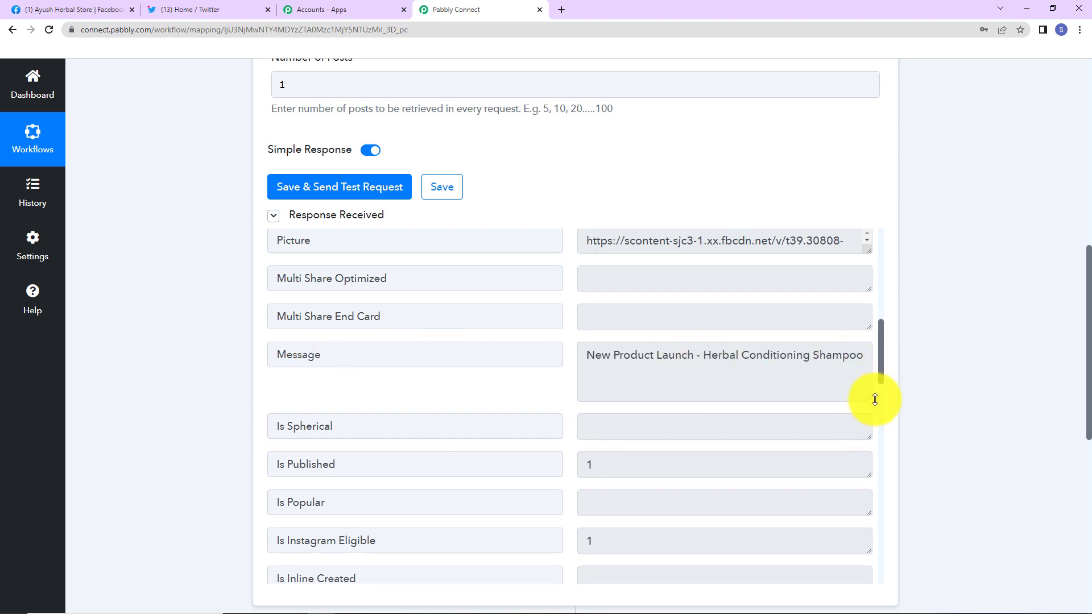
scroll(805, 453, "down", 5)
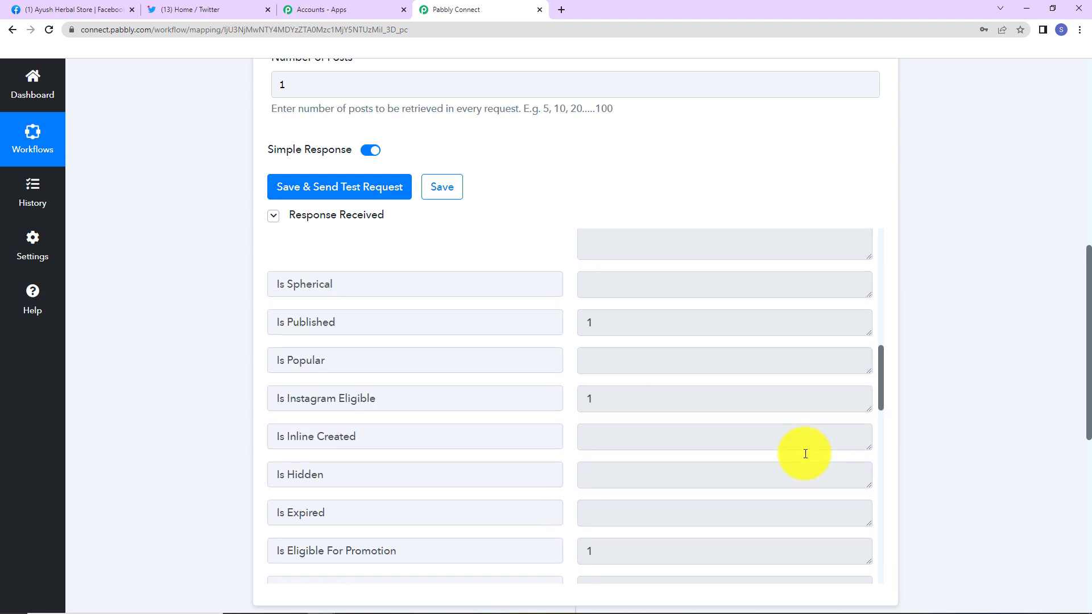
Step: Set the Twitter action's event to Create Tweet with Media and open its account connection settings
scroll(805, 453, "down", 4)
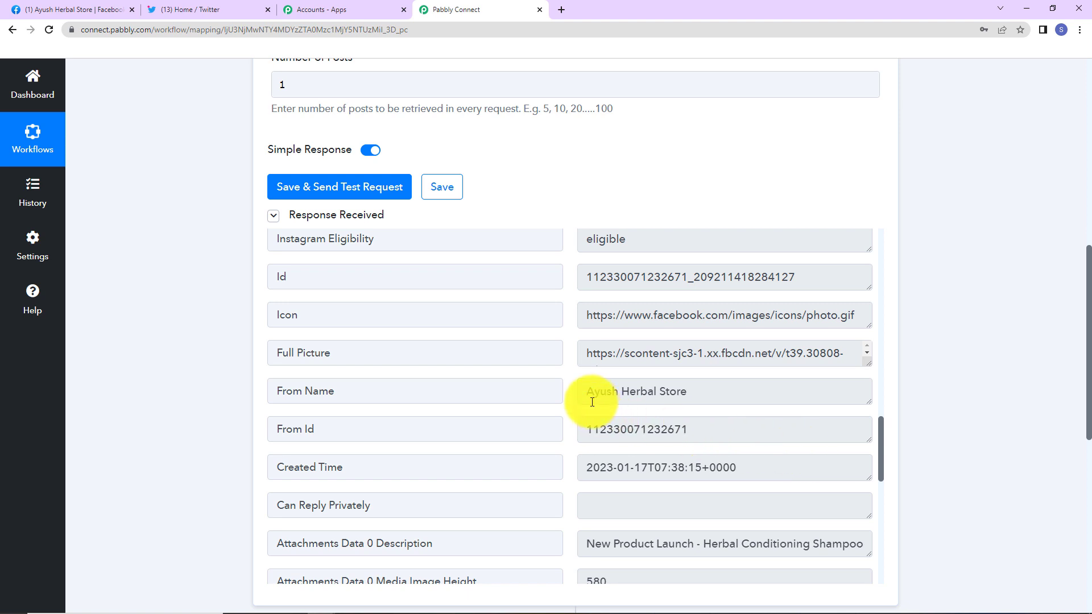
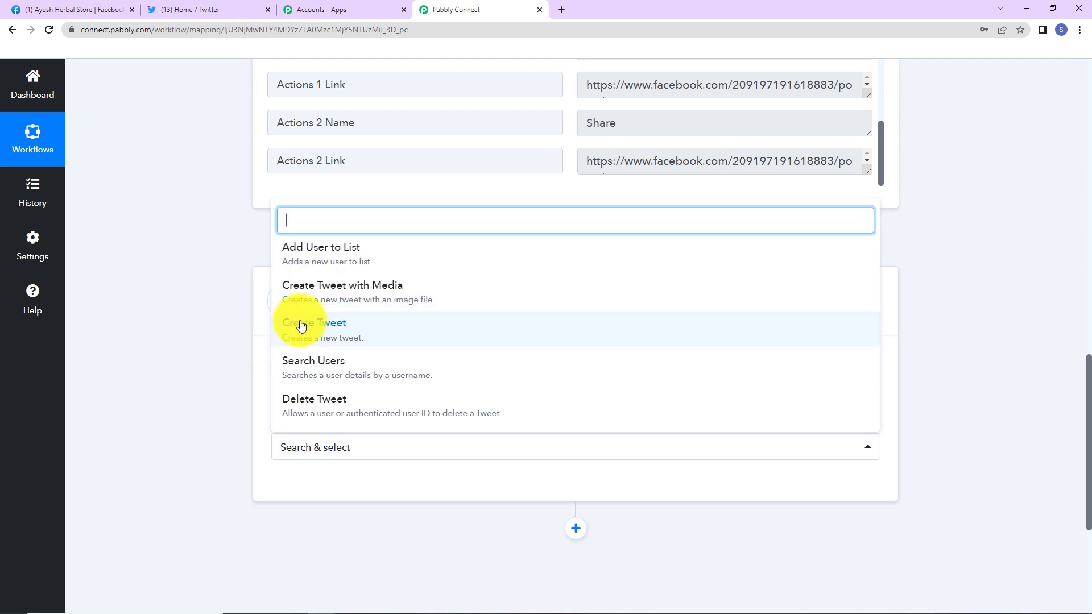
left_click(300, 324)
left_click(366, 299)
left_click(323, 482)
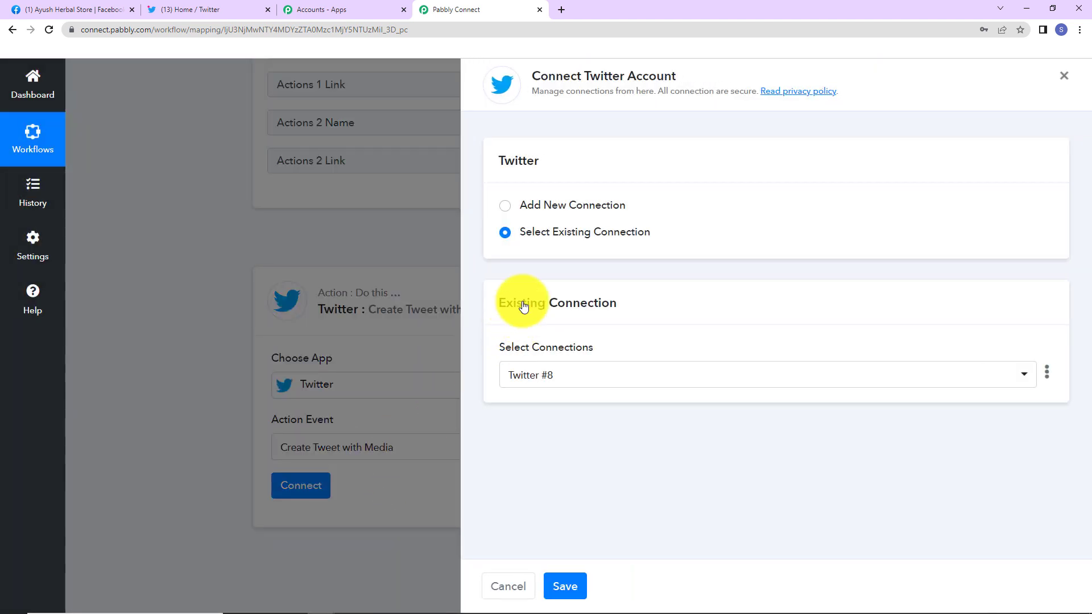
Step: Add a new Twitter connection named Twitter #9 and authorize Pabbly Connect to access the Twitter account
left_click_drag(584, 71, 727, 72)
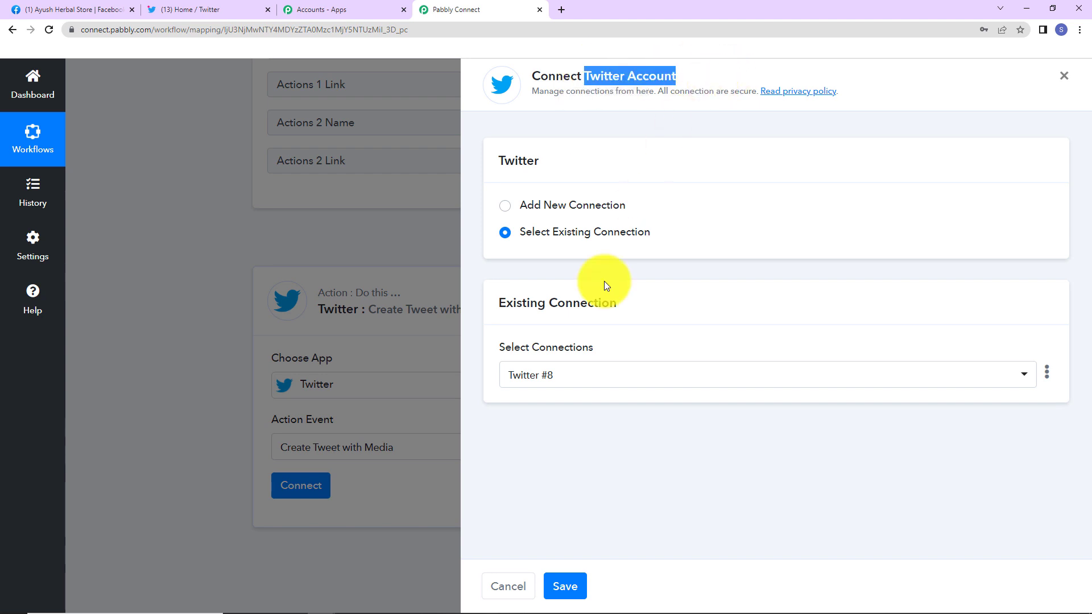
left_click(505, 205)
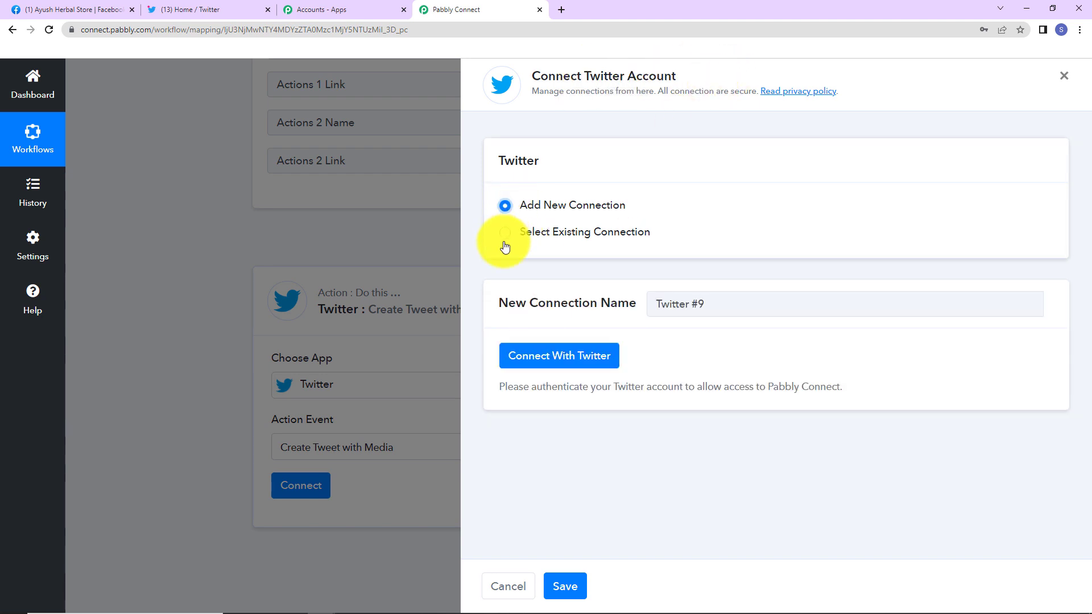
left_click(508, 358)
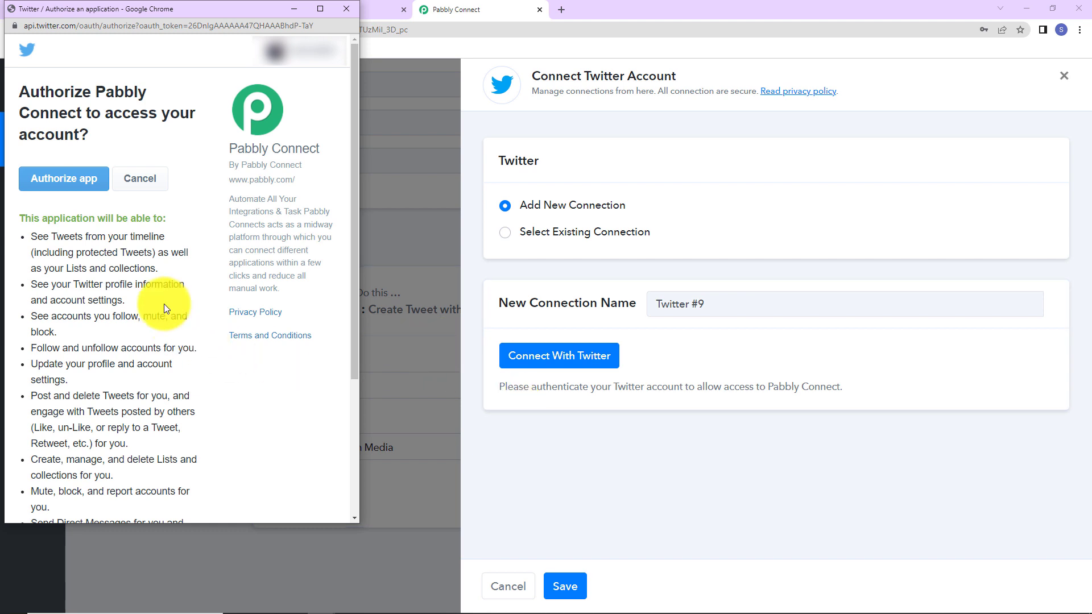
left_click(70, 180)
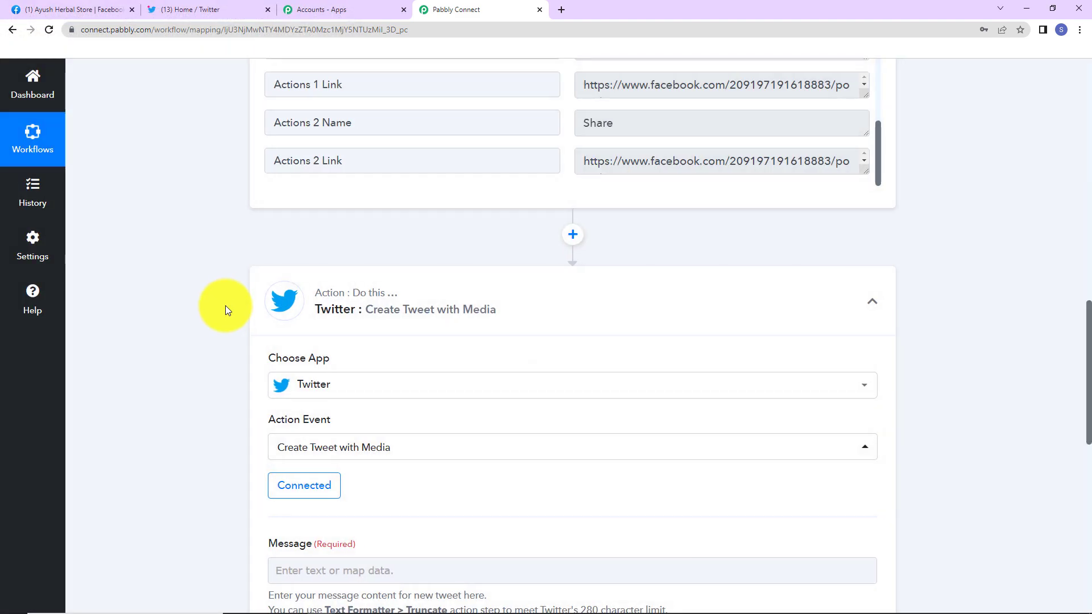
Step: Map the tweet's Message to the Message value from the Facebook Pages: New Post trigger
scroll(203, 329, "down", 7)
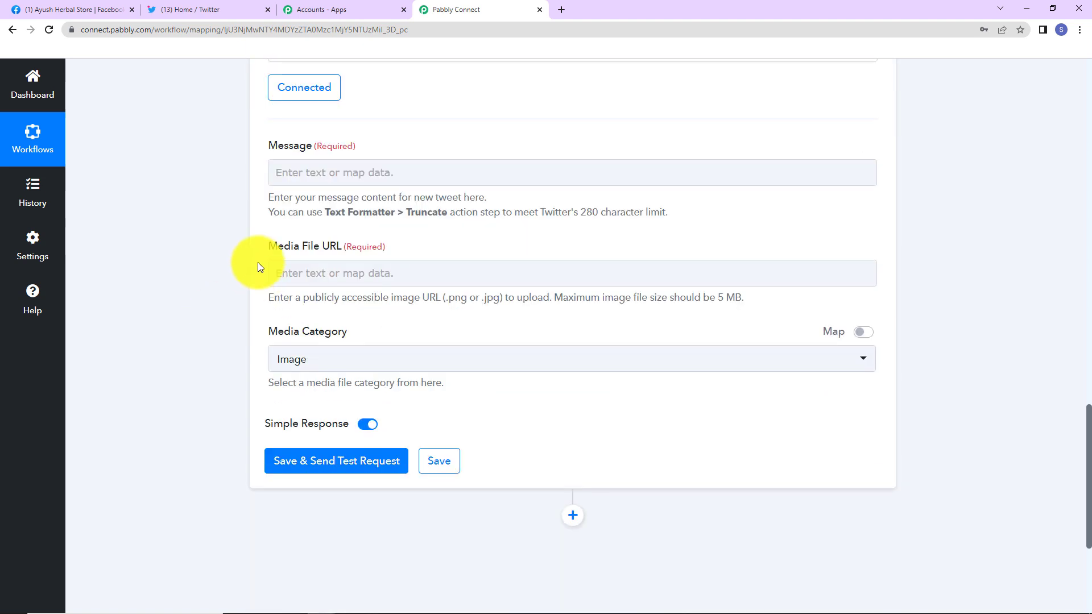
left_click(334, 172)
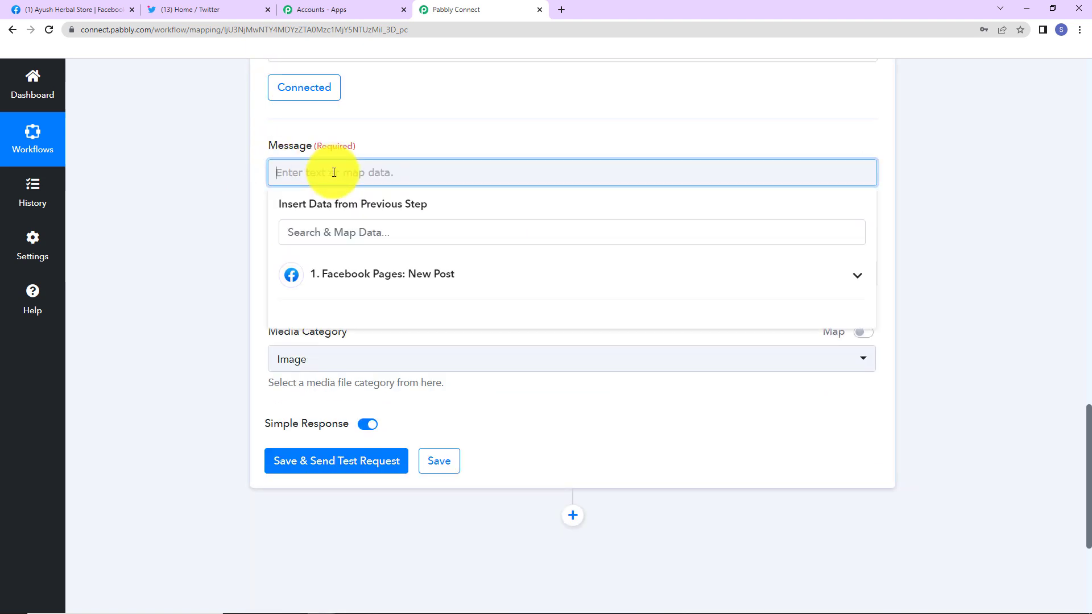
left_click(536, 277)
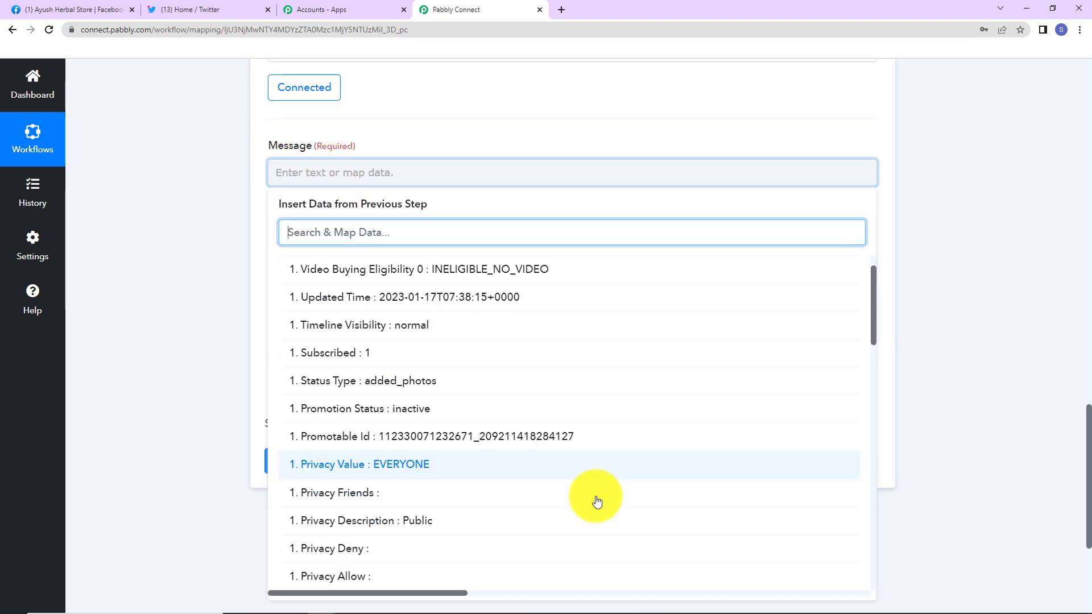
scroll(596, 499, "down", 5)
left_click(463, 336)
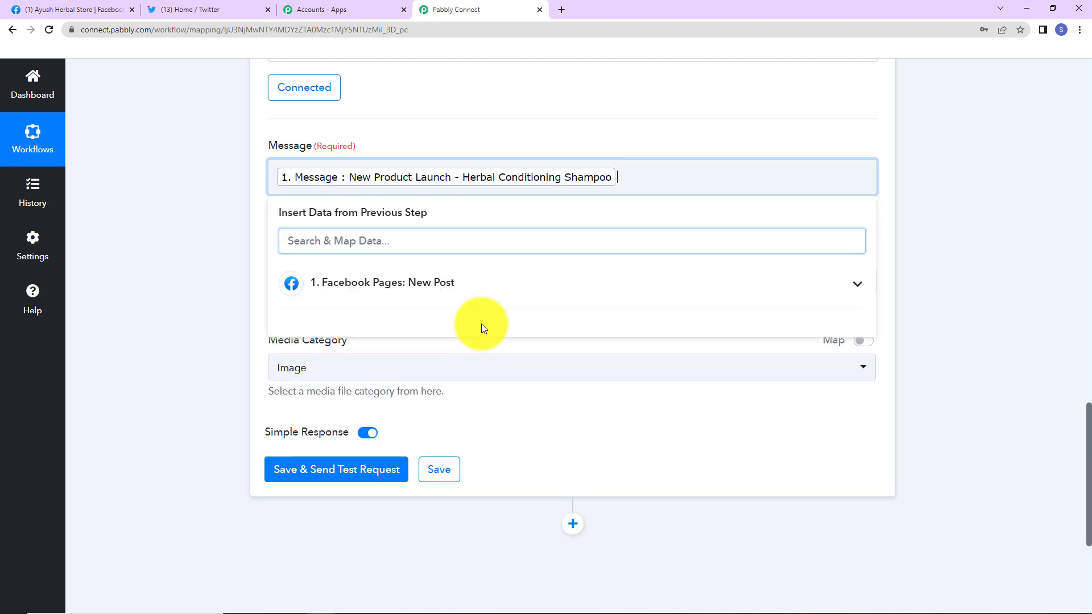
left_click(212, 212)
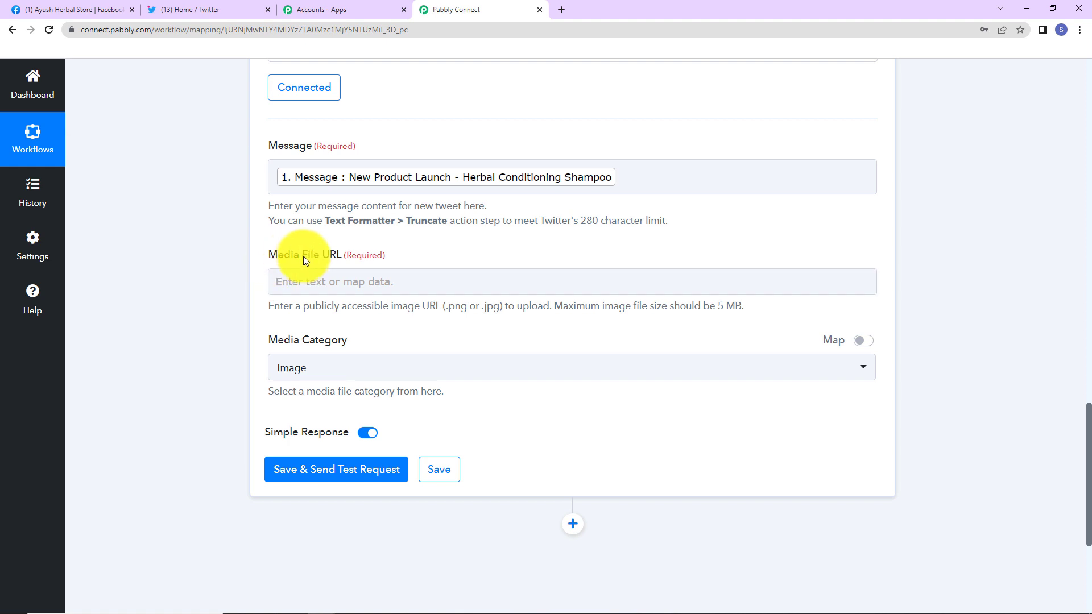
Step: Map the Media File URL to the Picture value from the Facebook Pages: New Post trigger
scroll(209, 293, "down", 1)
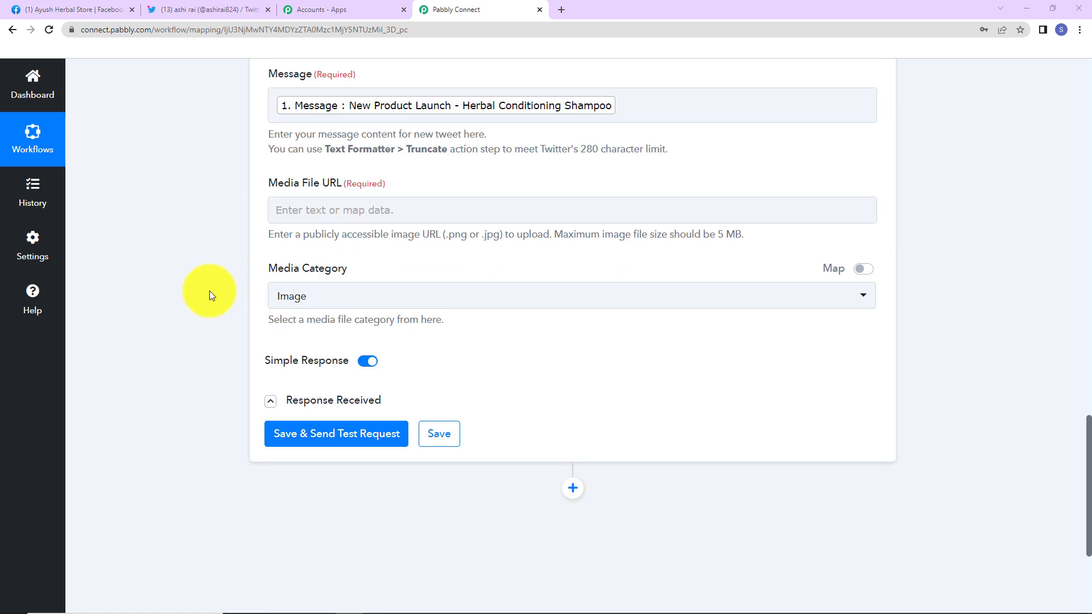
left_click(309, 220)
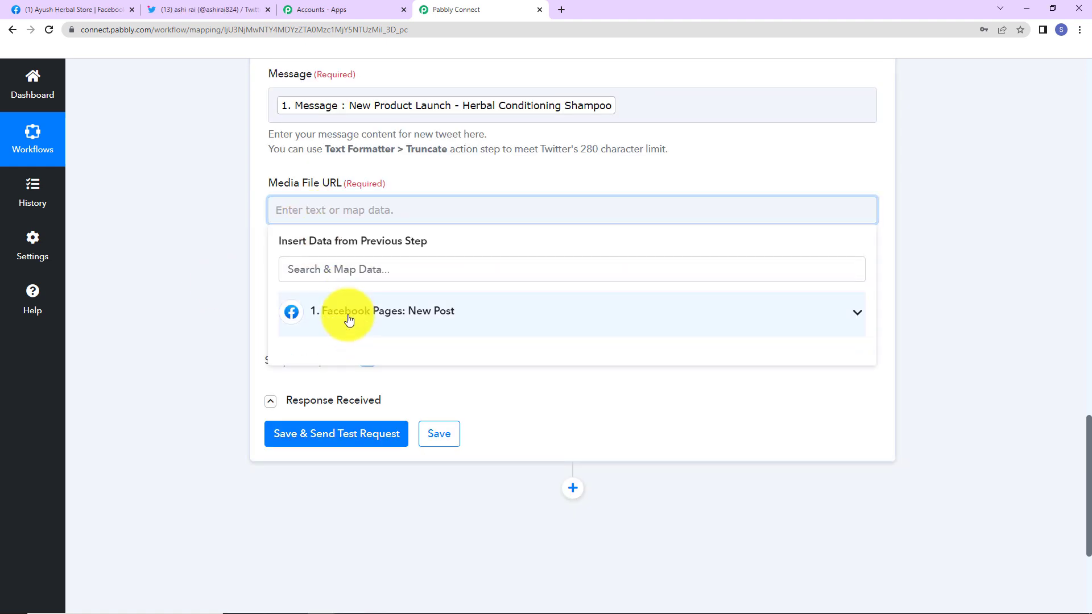
left_click(353, 325)
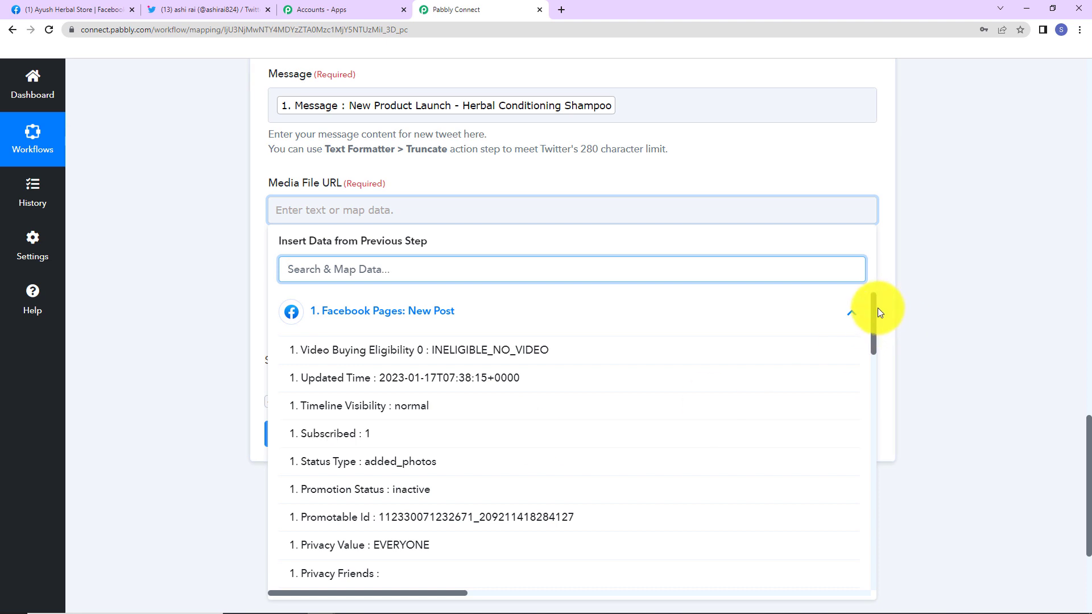
left_click_drag(876, 307, 880, 365)
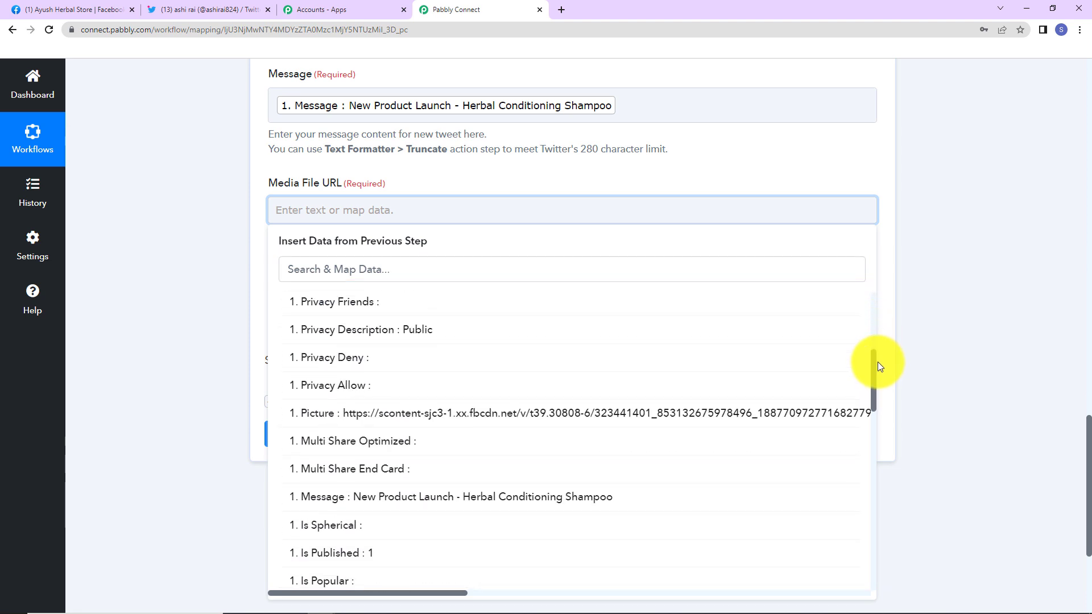
left_click(351, 419)
left_click(204, 325)
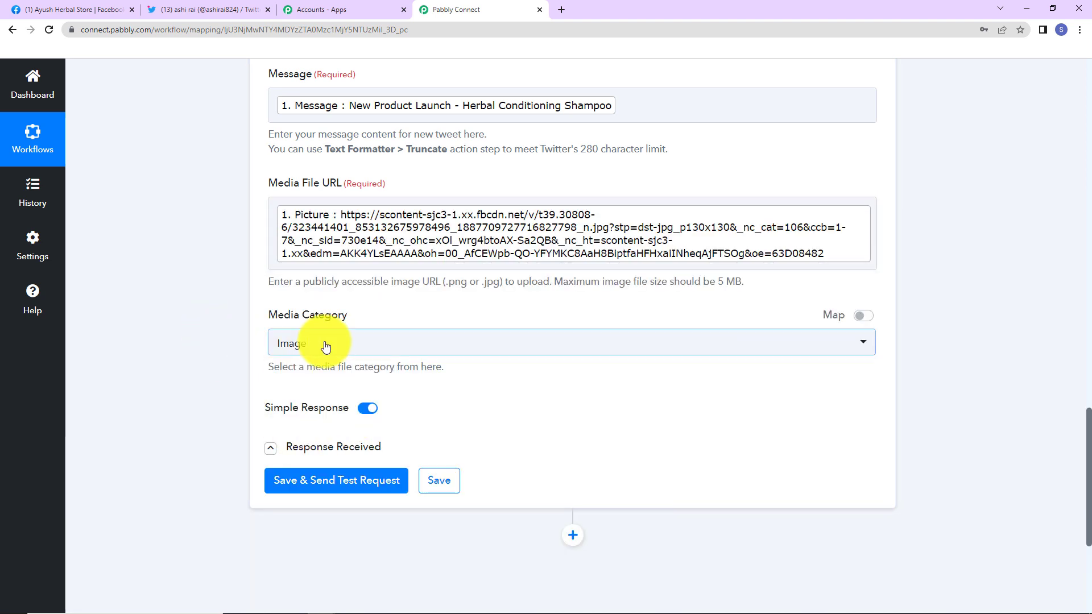
Step: Save the Twitter action with a test request and check for the resulting tweet in Twitter's Home feed
left_click(297, 483)
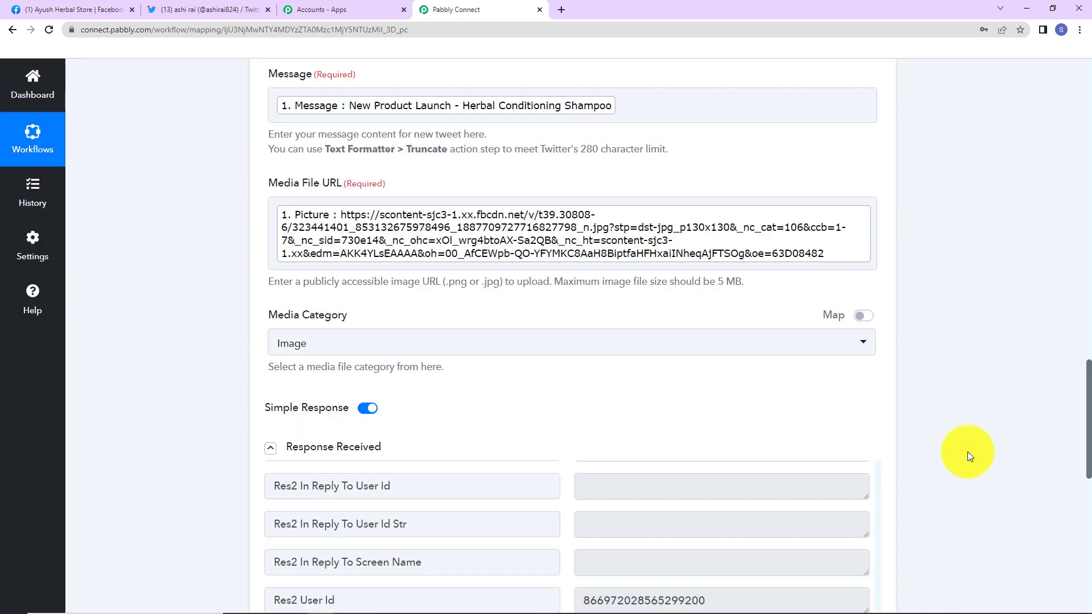
scroll(960, 452, "down", 5)
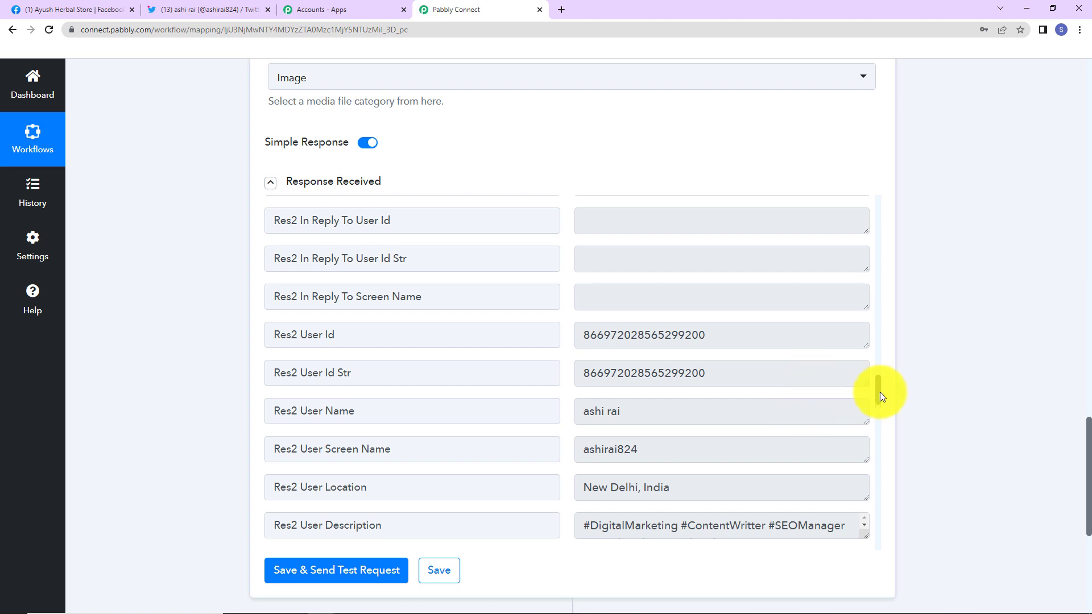
left_click_drag(879, 391, 892, 487)
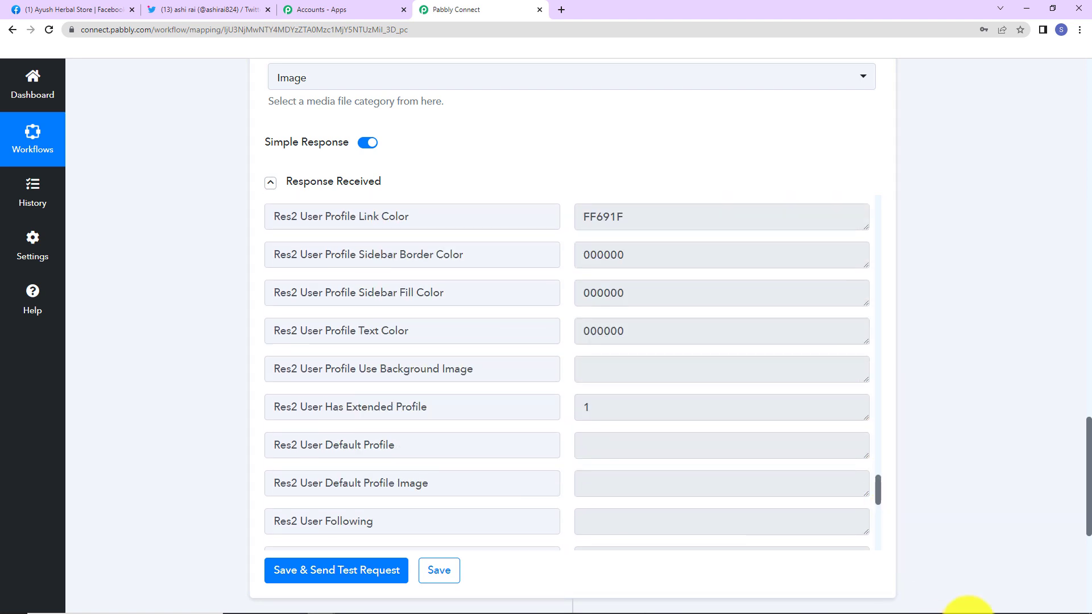
left_click(192, 9)
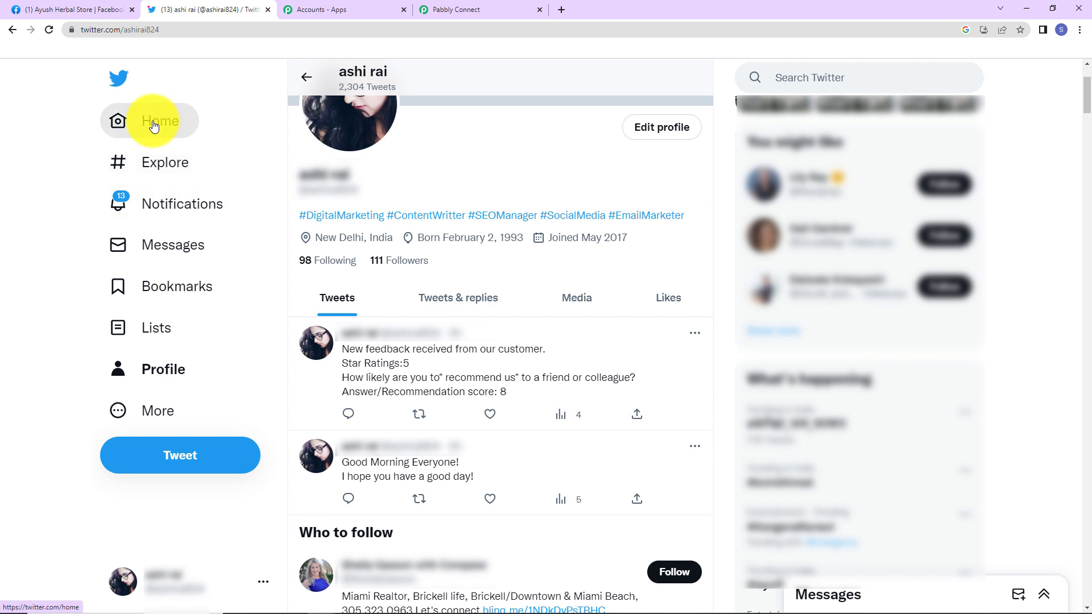
left_click(176, 139)
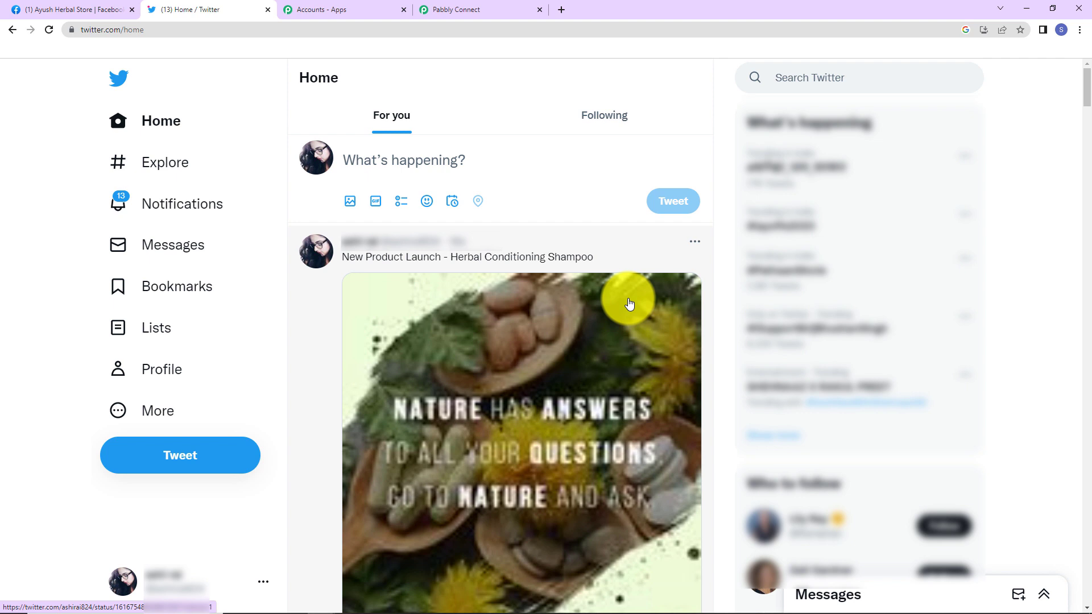
Step: Switch to Facebook and write a new Ayush Herbal Store post: "New Offer!!!" and, on a second line, "Get free suncap with herbal products."
left_click(59, 10)
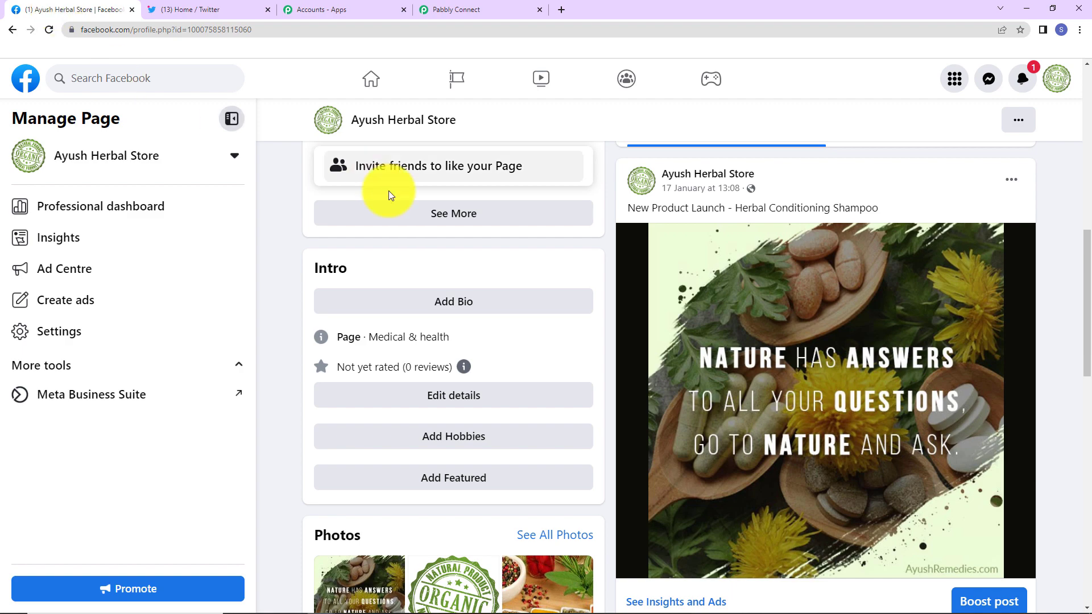
scroll(701, 263, "up", 10)
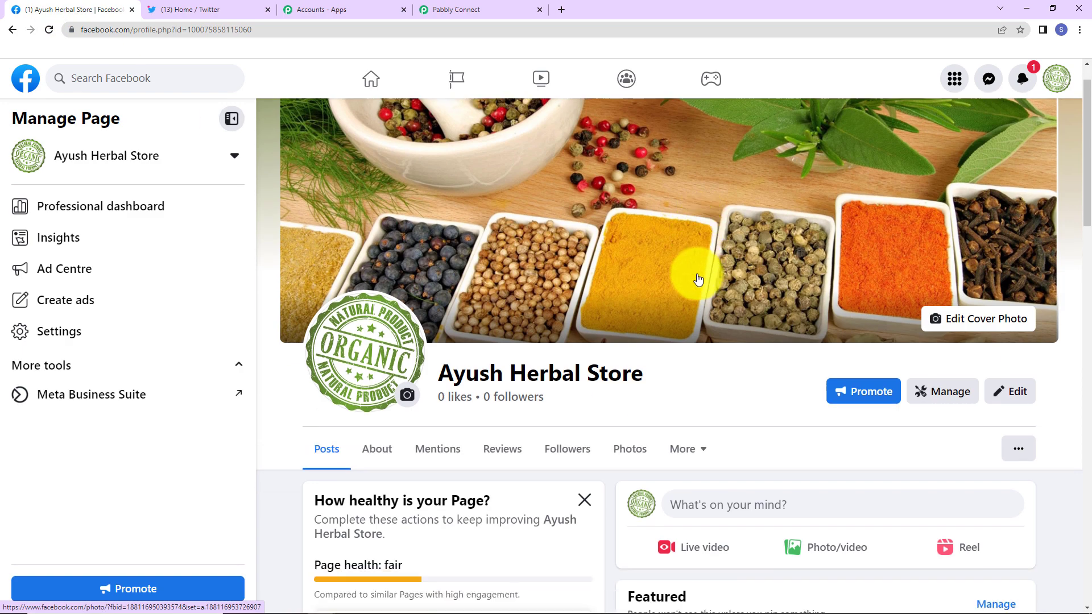
scroll(699, 279, "down", 2)
left_click(739, 418)
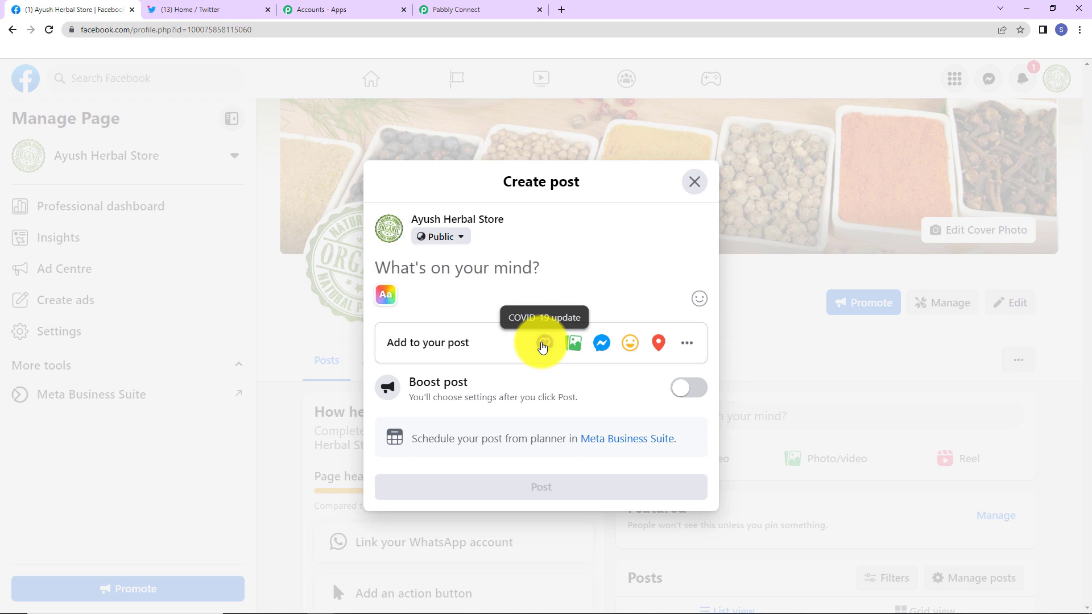
type("New Offe")
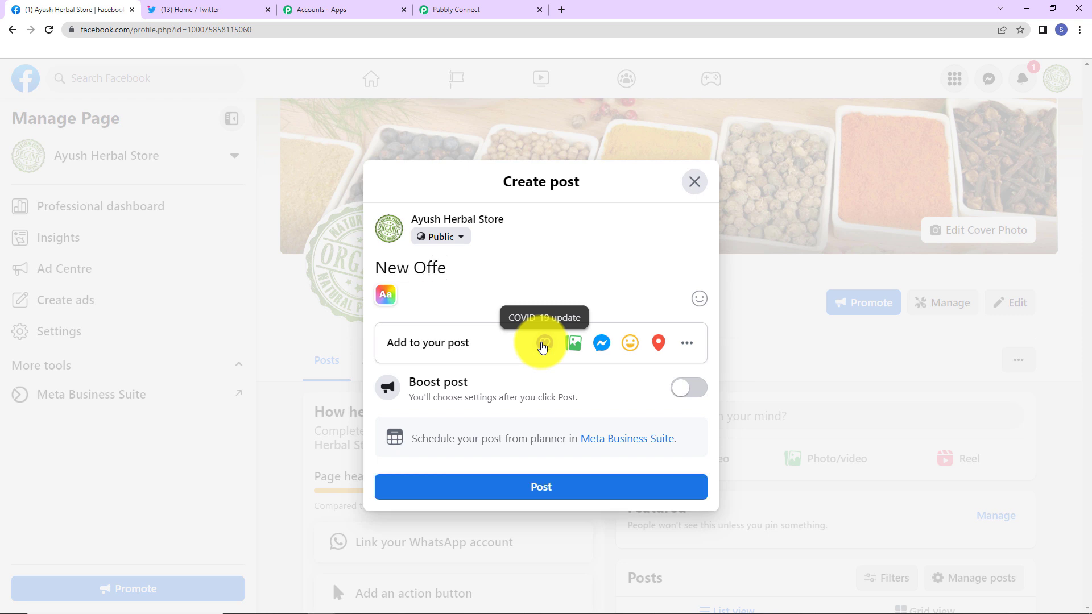
type("r!!!")
key("Return")
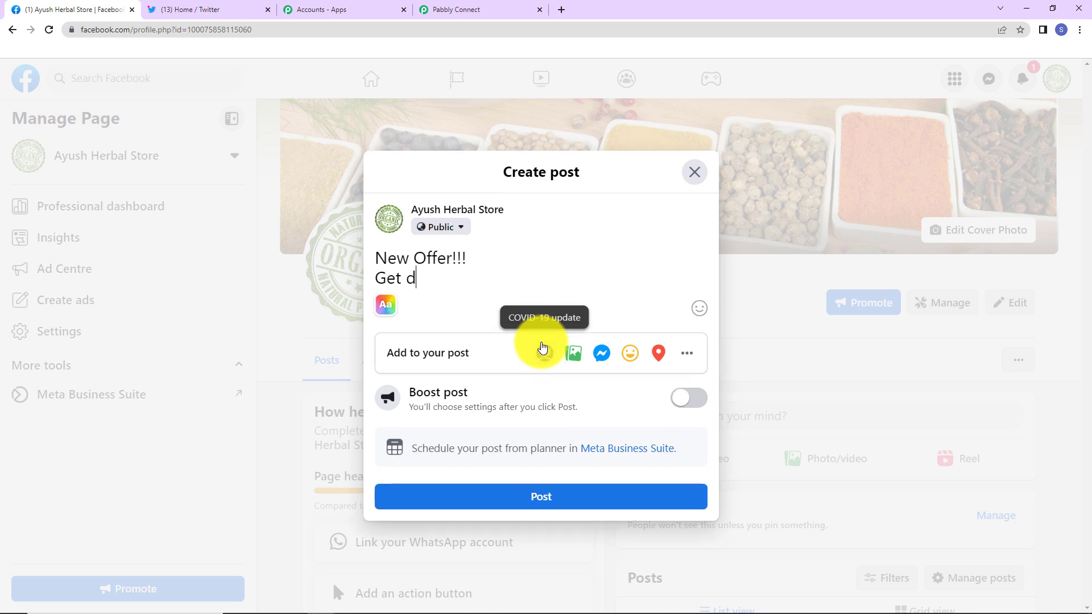
type("Get d")
key("BackSpace")
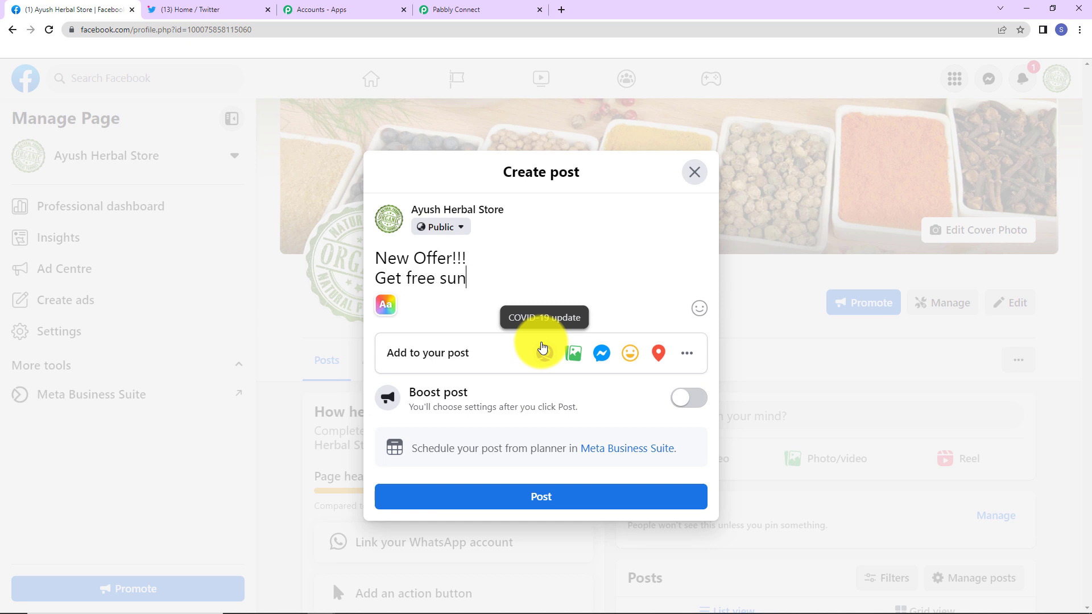
type("free suncap with herbal pr")
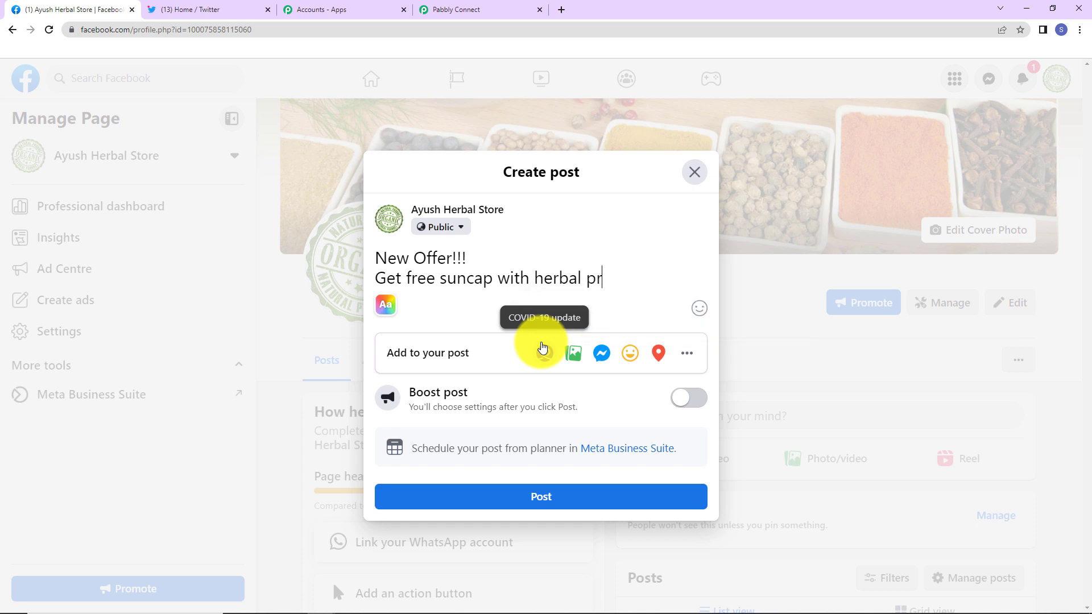
type("oducts.")
Step: Attach the cap image 61RimBz8dOL._UL1500_ from the Pictures folder to the post and publish it on the page
left_click(574, 356)
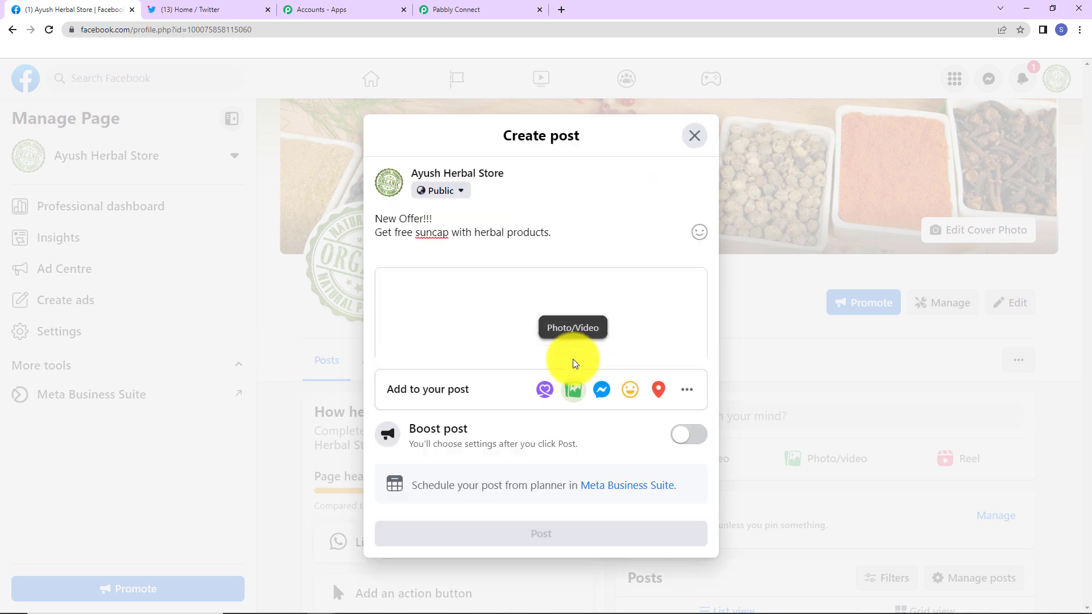
left_click(518, 342)
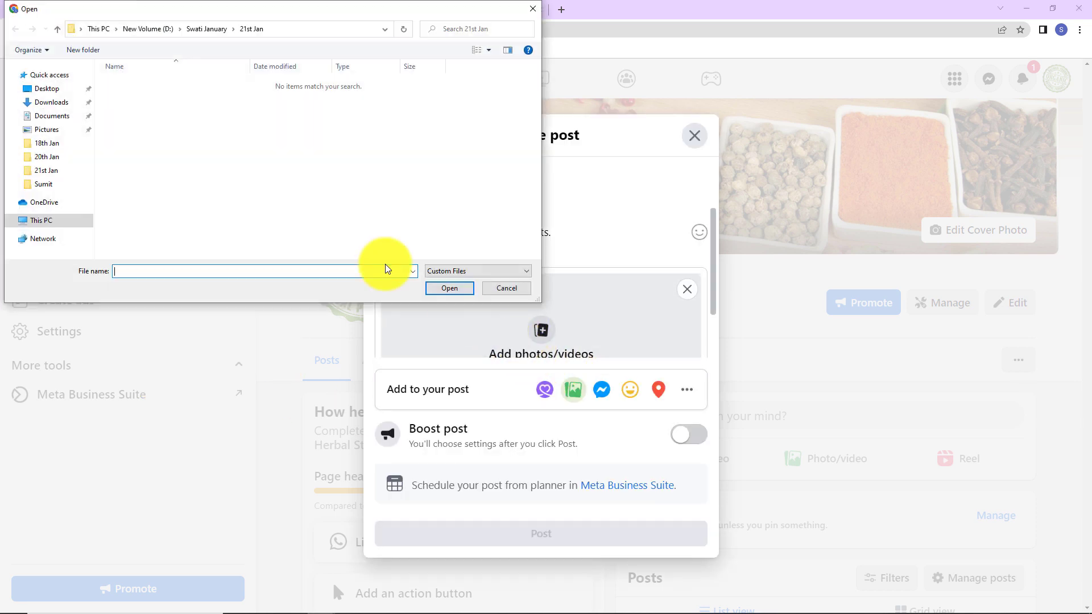
left_click(42, 129)
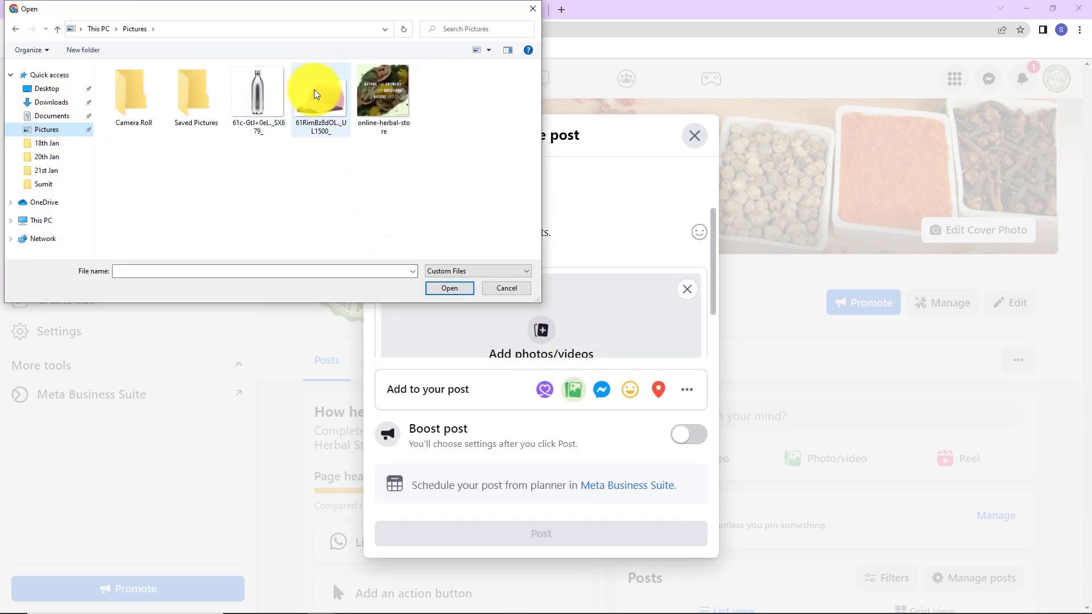
left_click(317, 94)
left_click(461, 288)
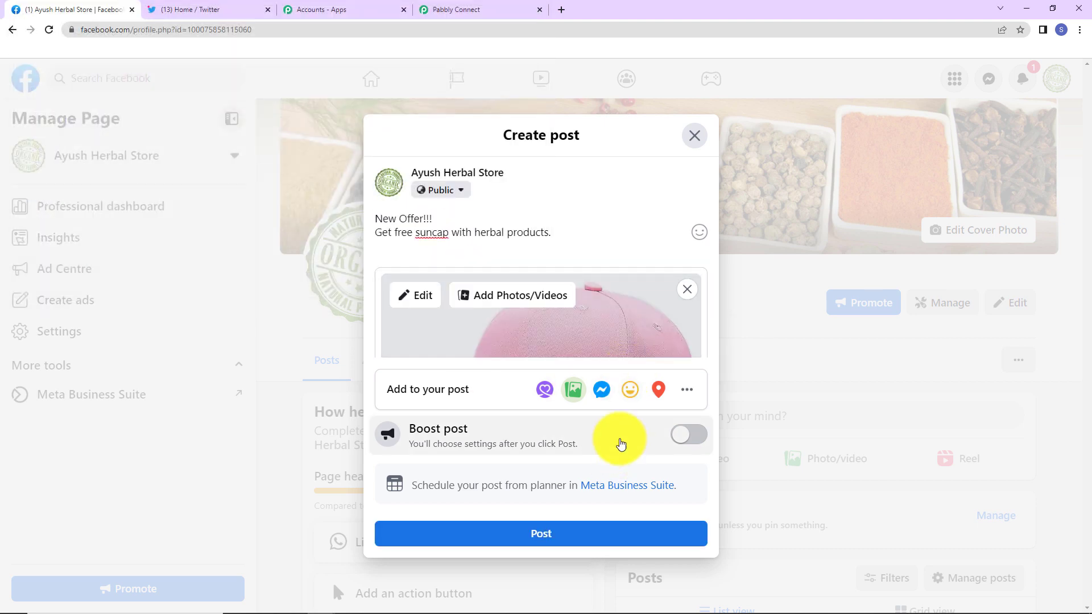
left_click(571, 544)
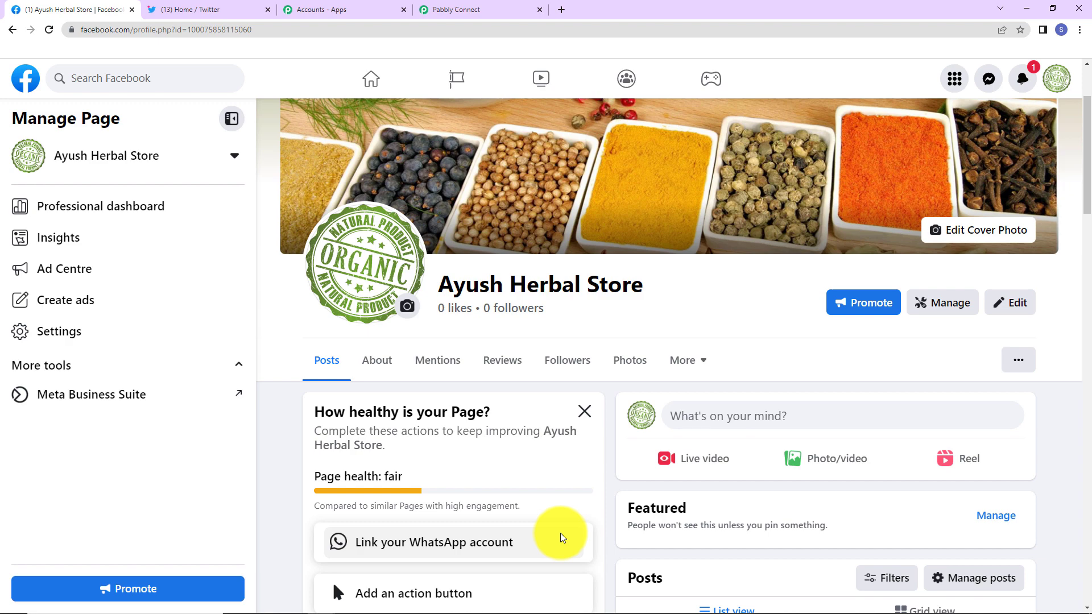
scroll(984, 478, "down", 9)
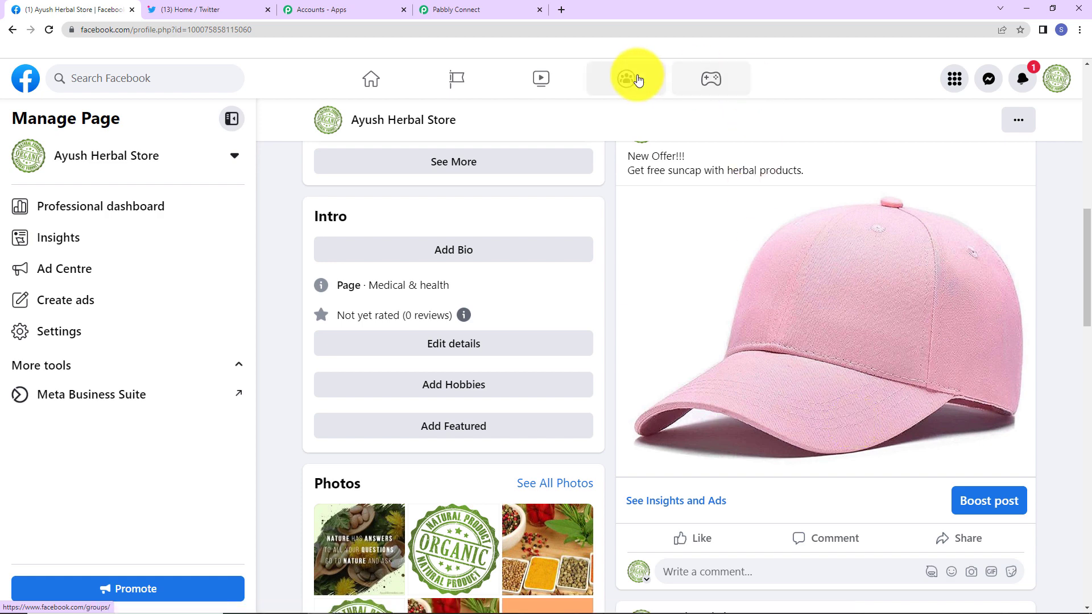
Step: Check the Facebook Pages trigger's polling interval in Pabbly Connect and reload the Twitter profile to look for the suncap offer tweet
left_click(505, 17)
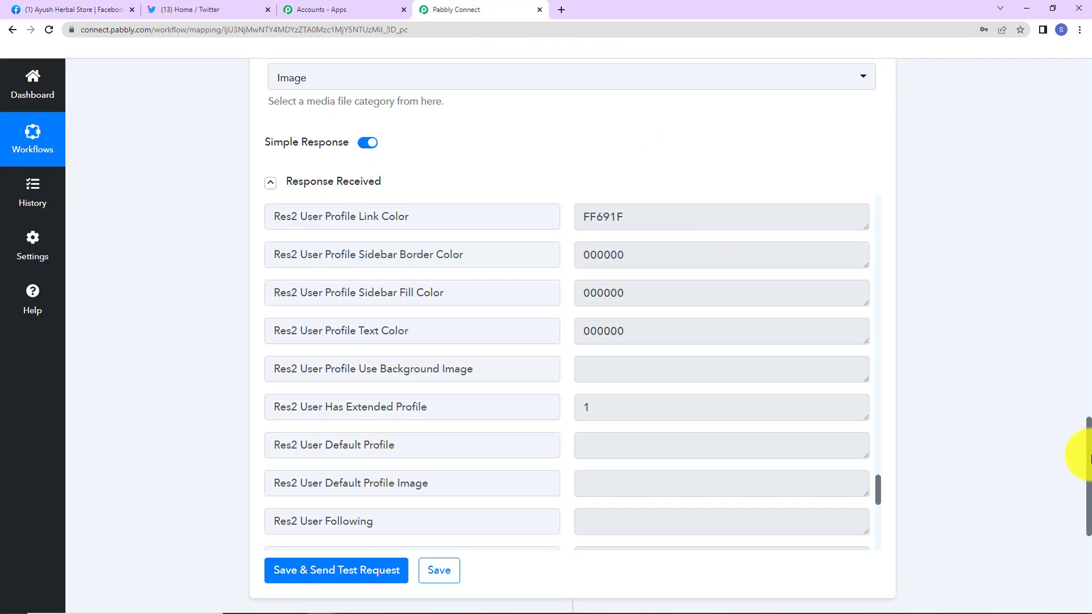
left_click_drag(1088, 457, 1083, 98)
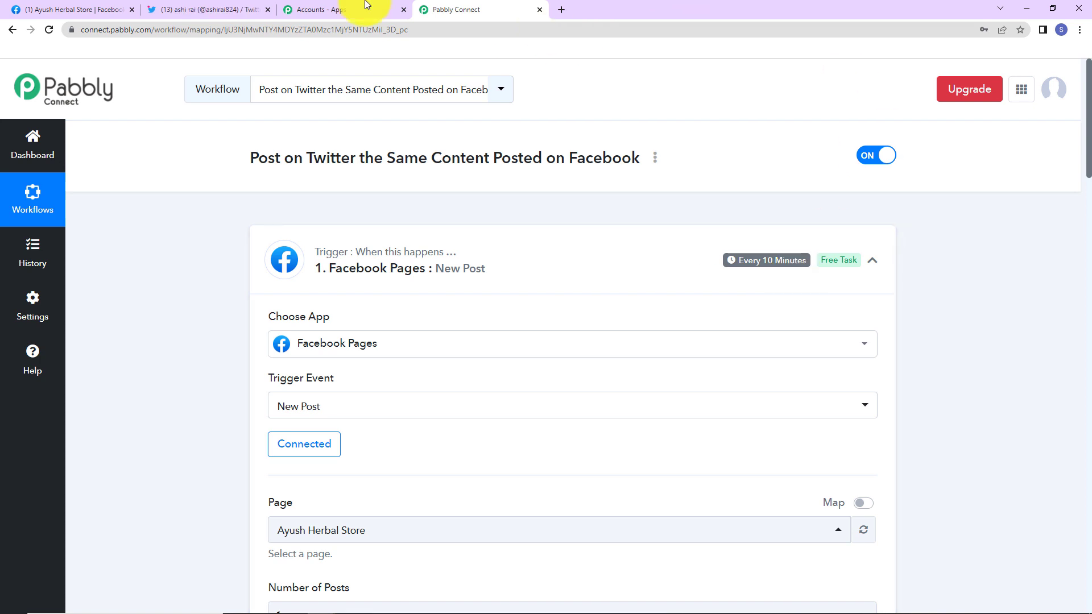
left_click(220, 8)
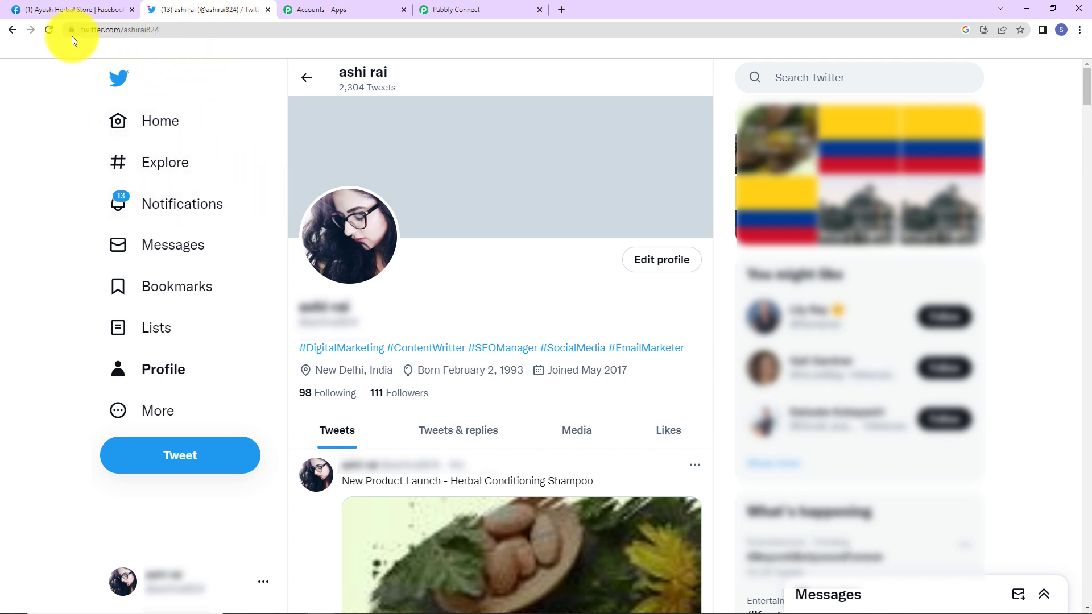
left_click(50, 34)
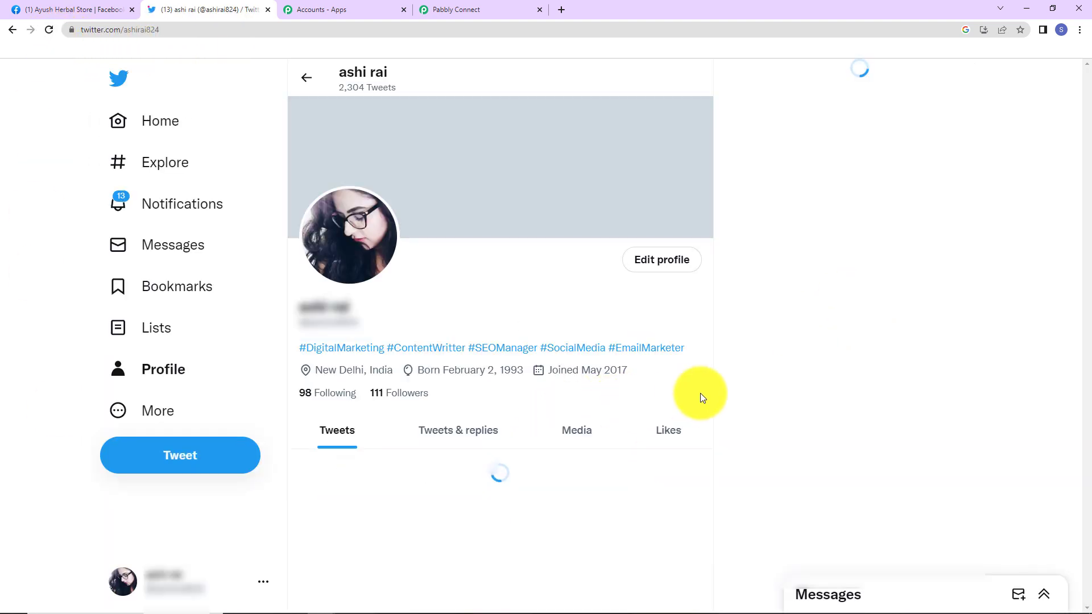
scroll(606, 382, "down", 5)
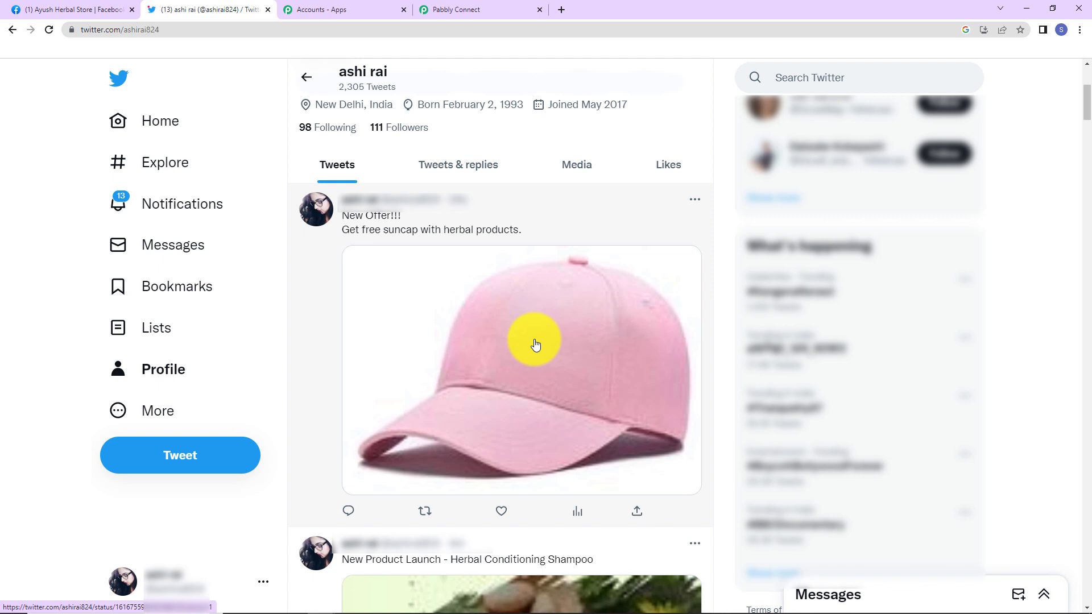
Step: Switch to Pabbly Connect and collapse the Facebook Pages: New Post trigger and the Twitter: Create Tweet with Media action
left_click(492, 10)
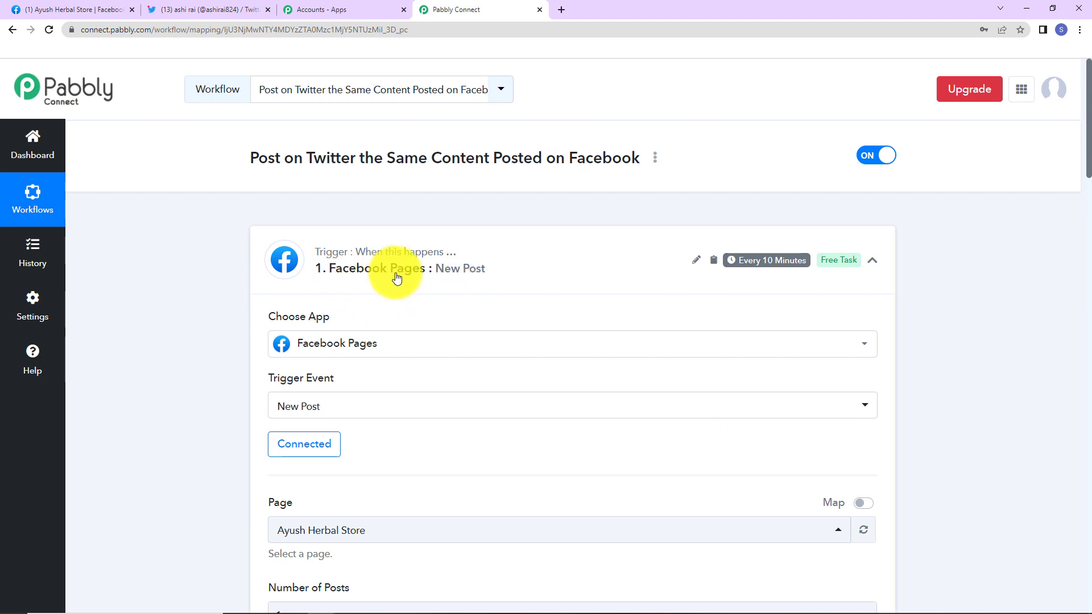
left_click(872, 261)
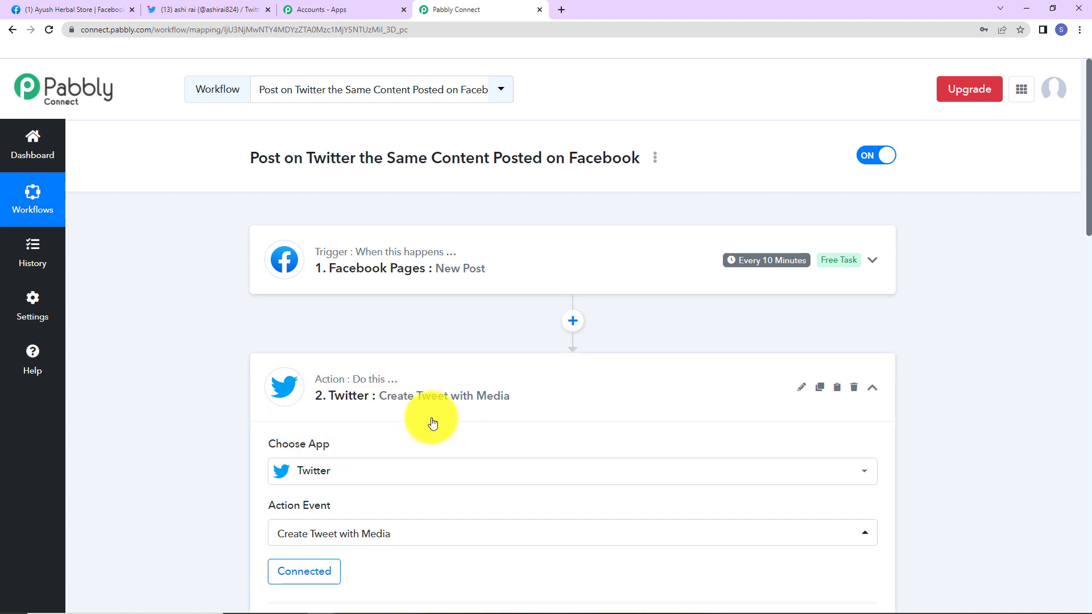
left_click(872, 392)
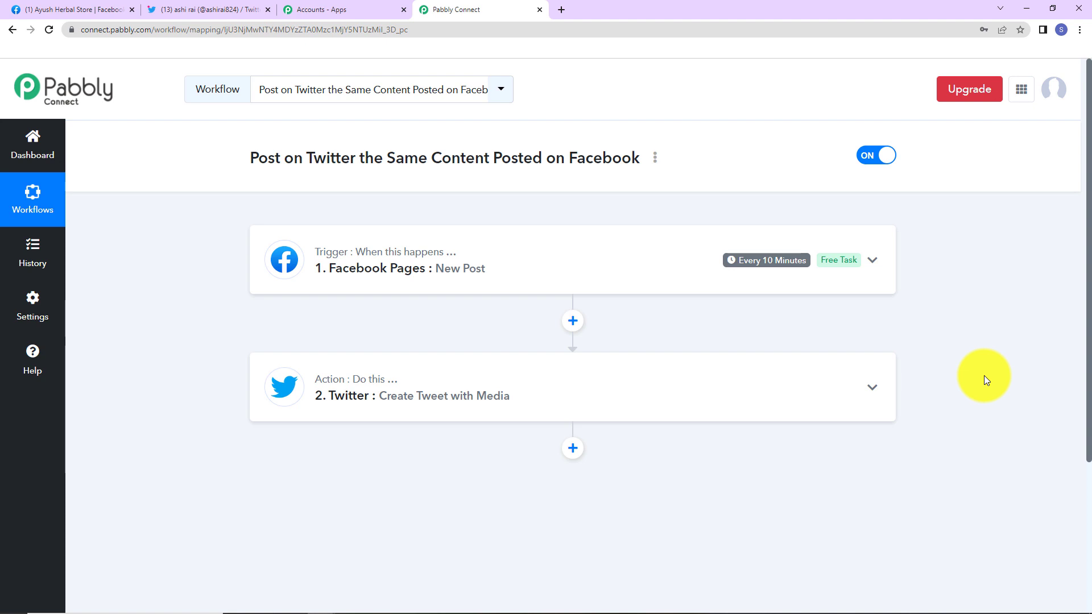